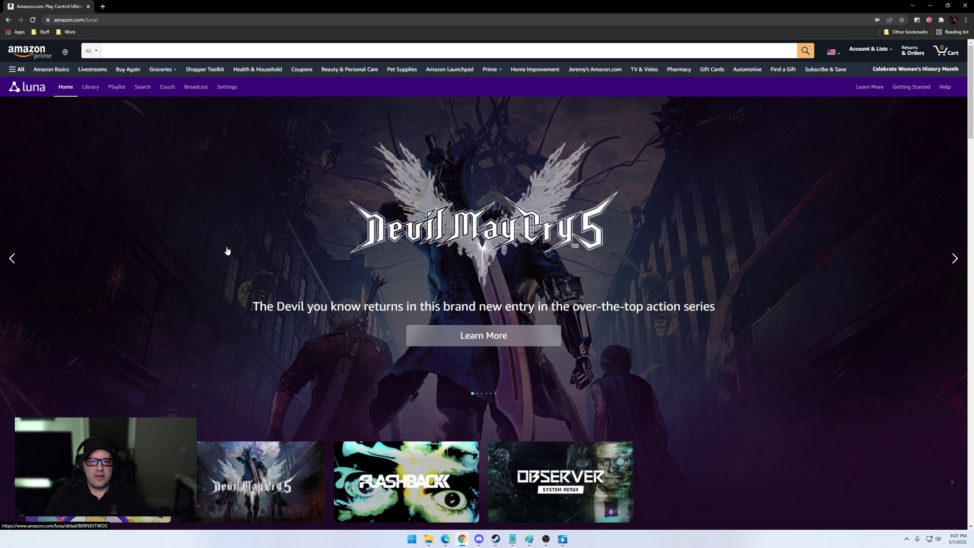
Browse the Luna home page down to the Retro Channel row and page through its games
scroll(161, 314, "down", 2)
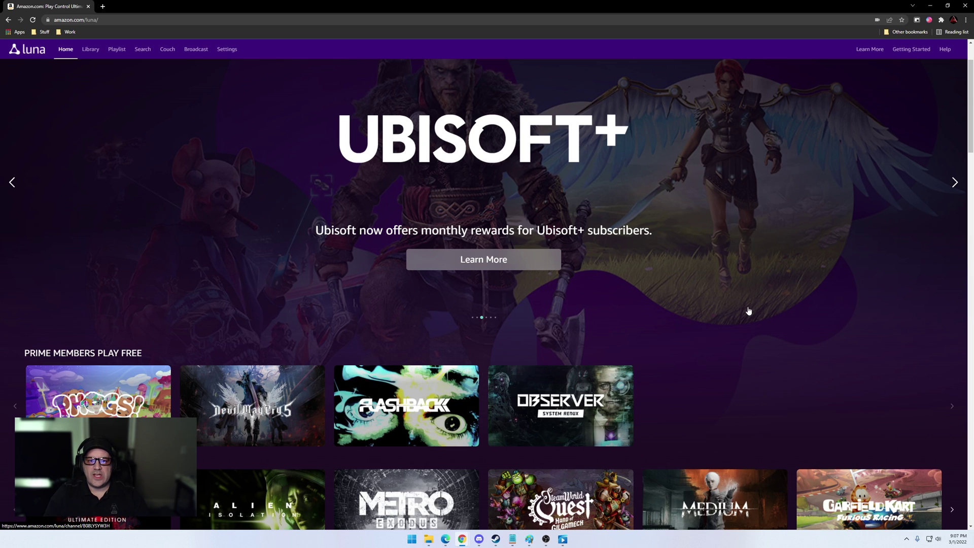
scroll(748, 311, "up", 1)
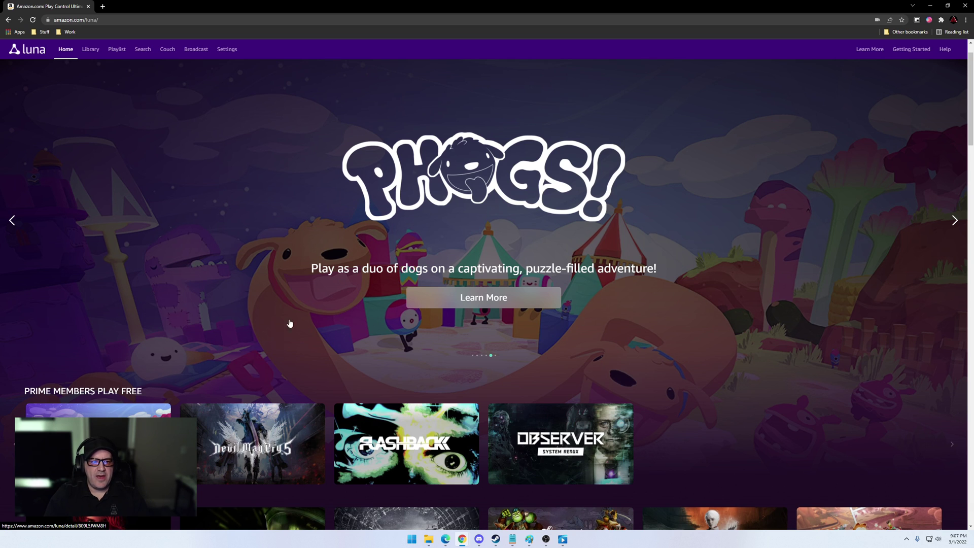
scroll(545, 320, "down", 2)
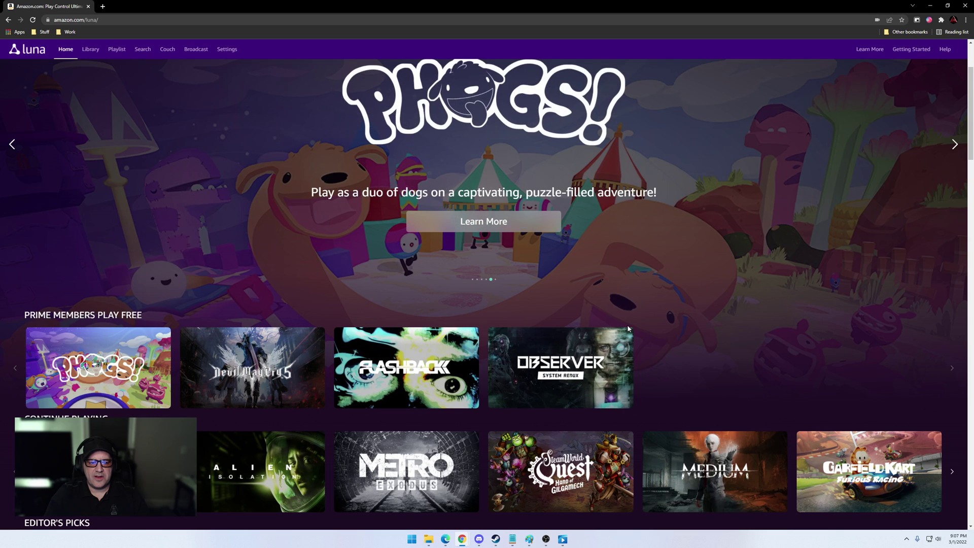
scroll(647, 329, "down", 2)
scroll(646, 329, "down", 6)
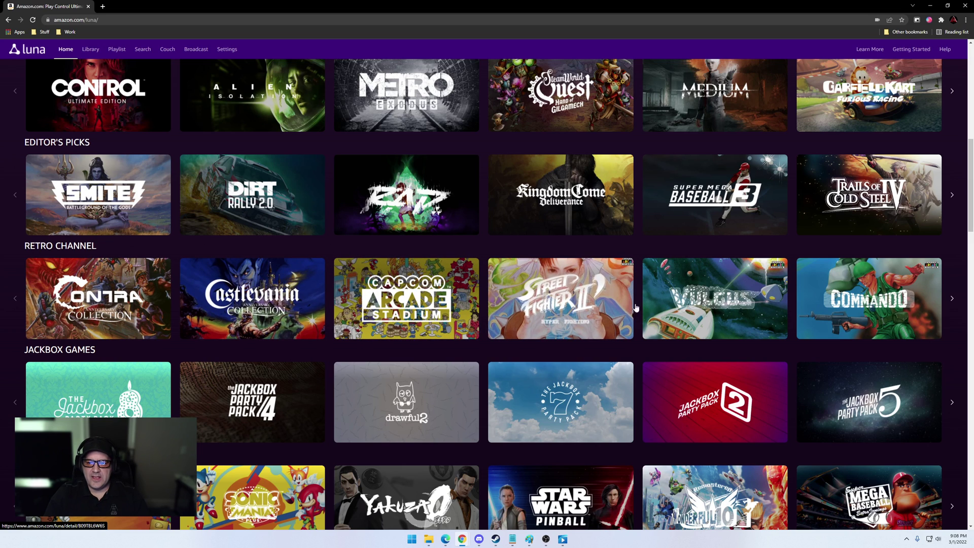
left_click(952, 300)
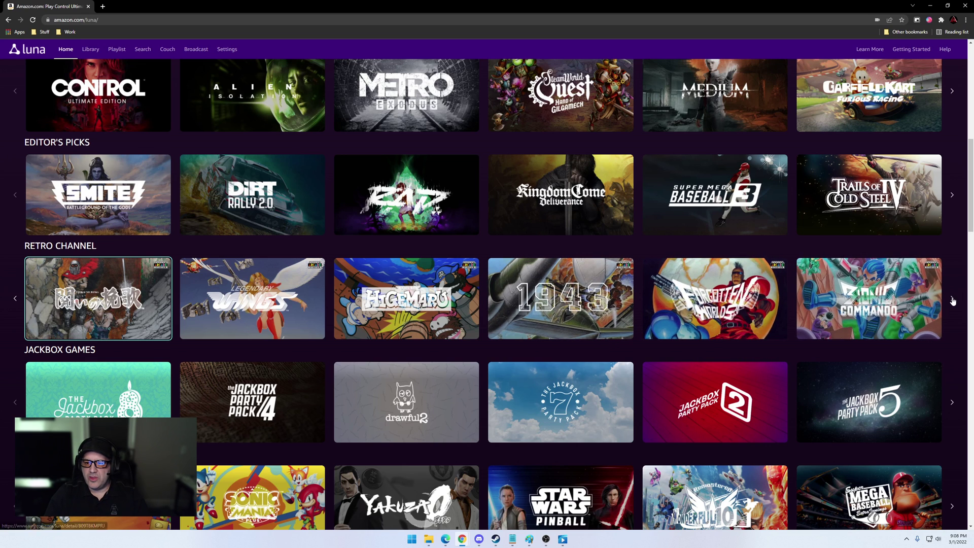
left_click(952, 300)
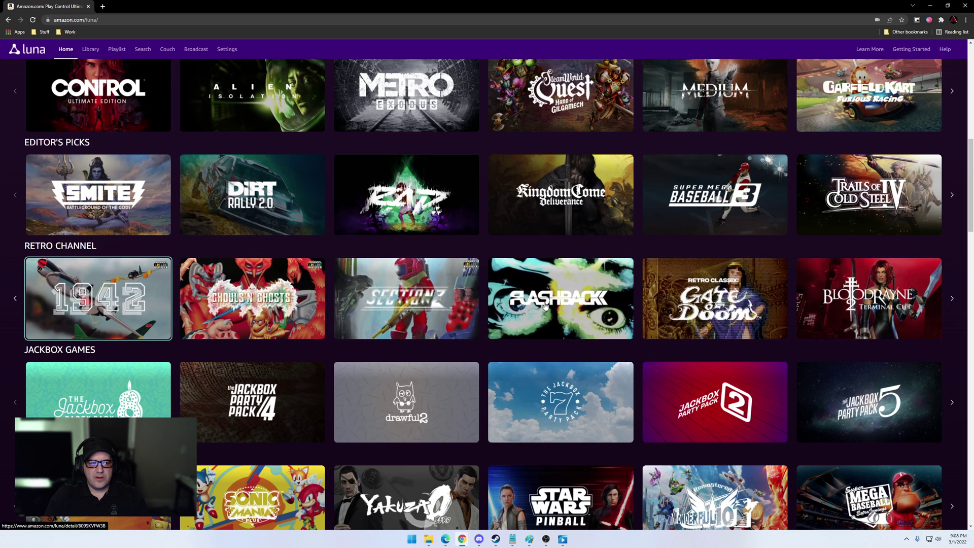
left_click(952, 299)
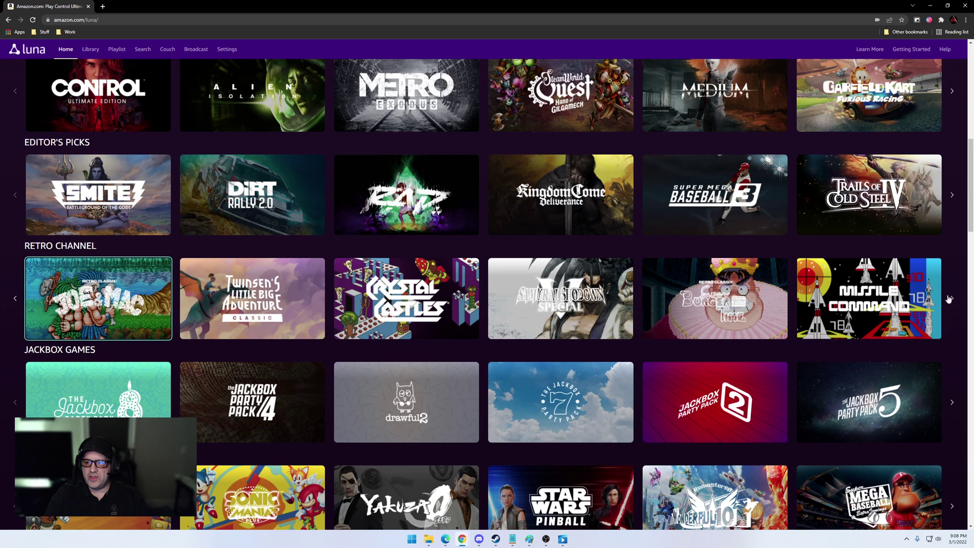
left_click(952, 301)
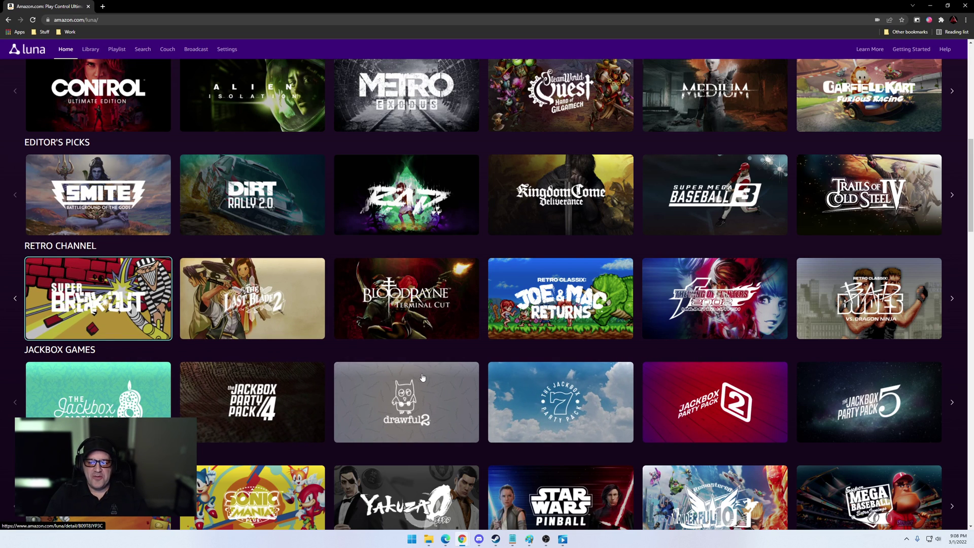
Look through the game rows down to the Ubisoft+ Channel and page through its titles
scroll(407, 375, "down", 1)
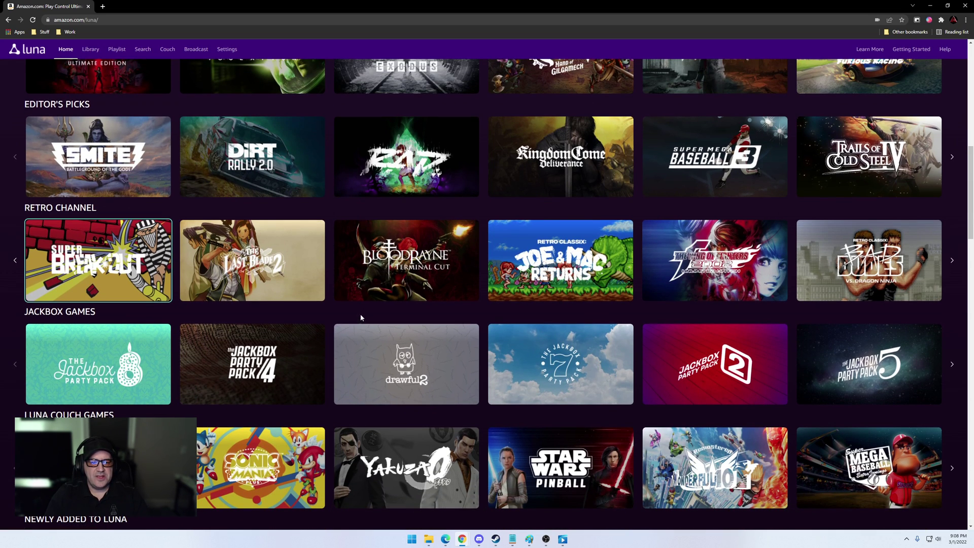
scroll(447, 324, "down", 3)
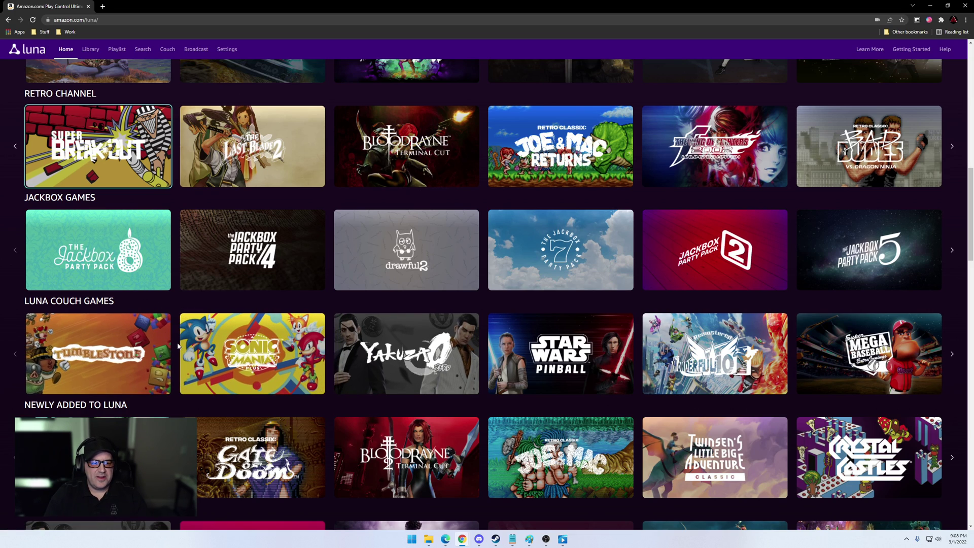
scroll(178, 346, "down", 9)
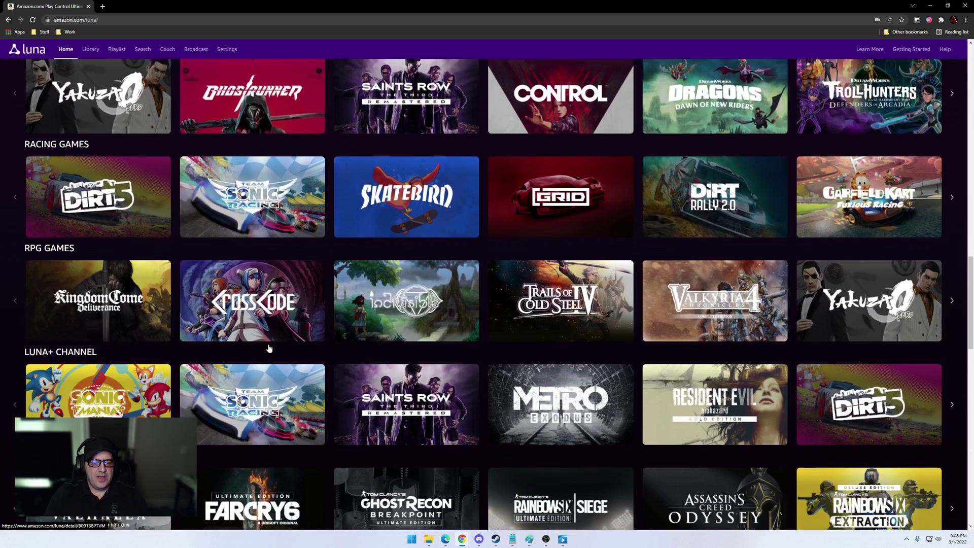
scroll(270, 348, "down", 3)
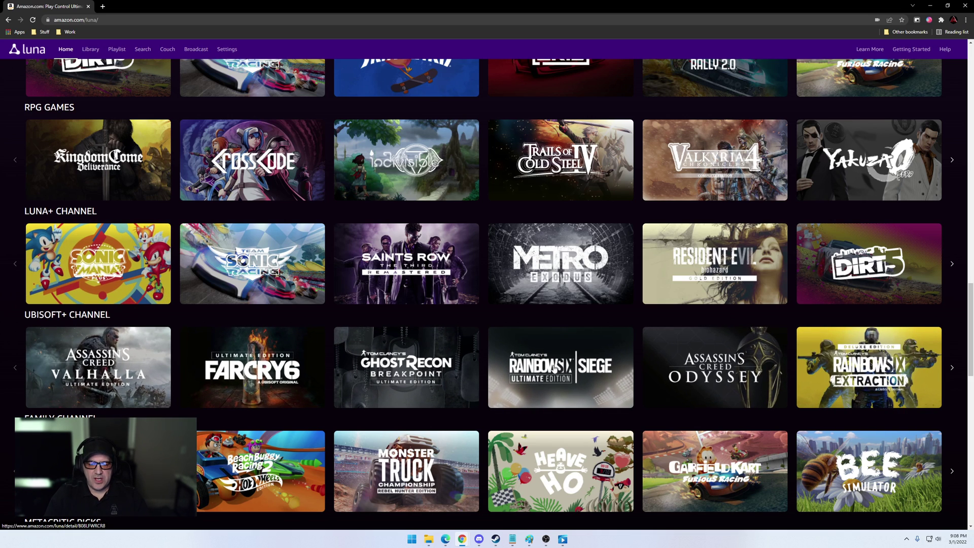
left_click(952, 368)
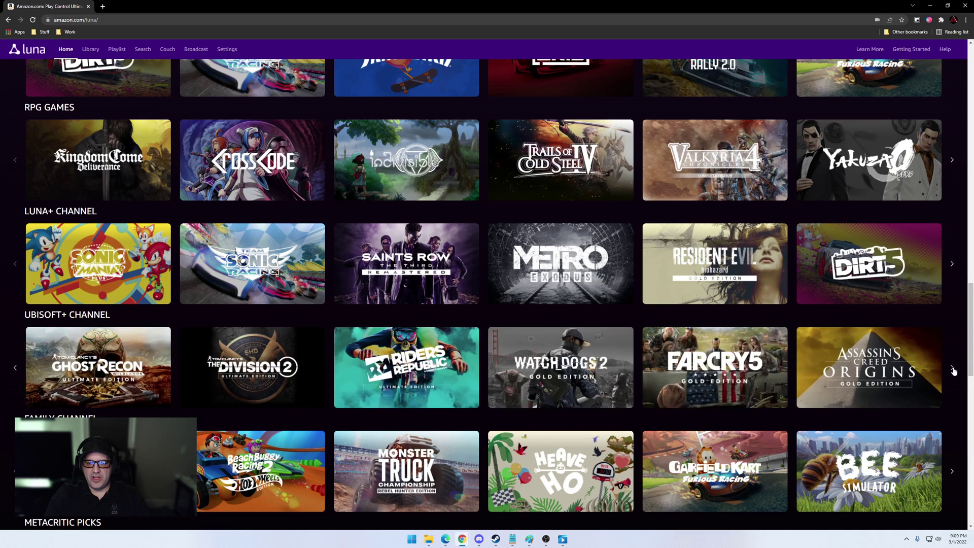
left_click(952, 369)
Examine the Family Channel, Metacritic Picks and Trending Games rows, and look back over the earlier game categories
scroll(392, 403, "down", 5)
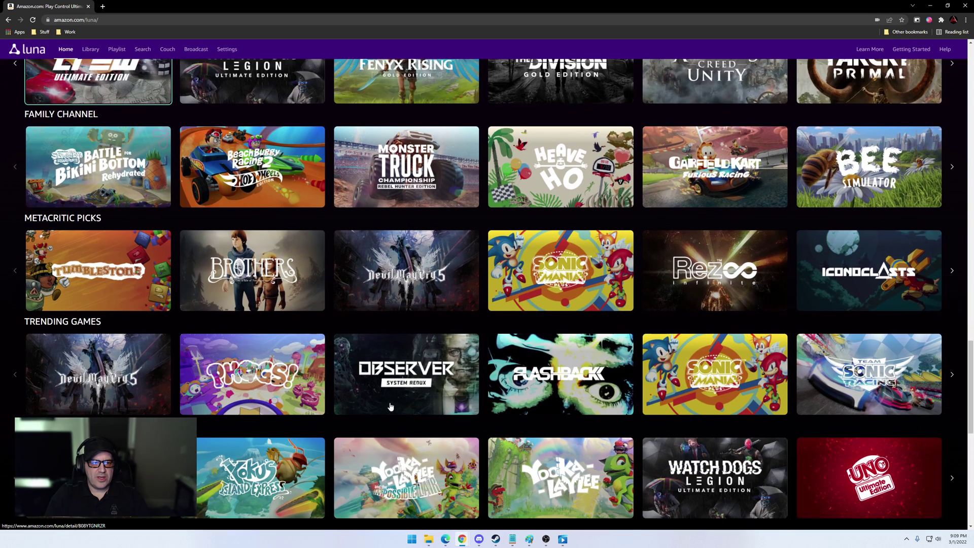
scroll(391, 406, "up", 1)
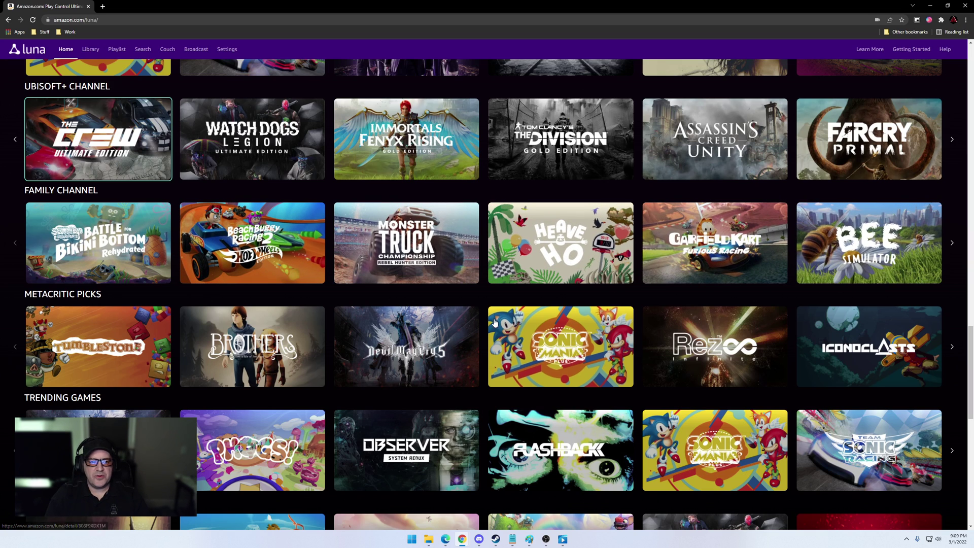
scroll(394, 363, "down", 4)
scroll(393, 362, "up", 4)
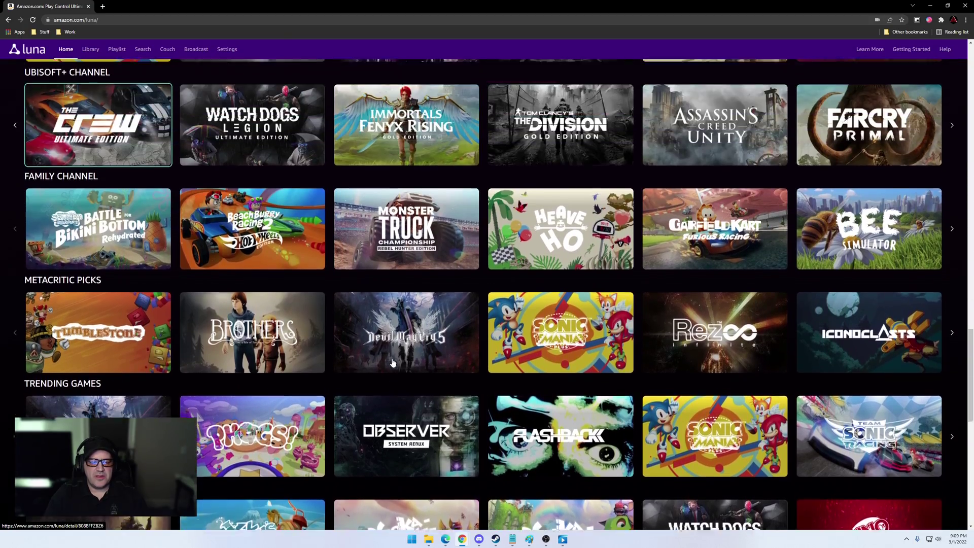
scroll(393, 363, "up", 15)
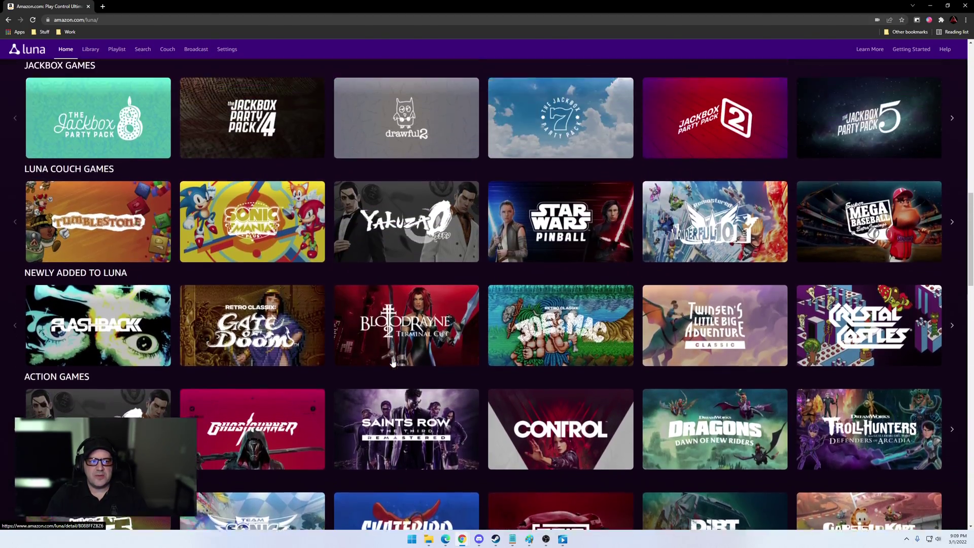
scroll(392, 362, "down", 12)
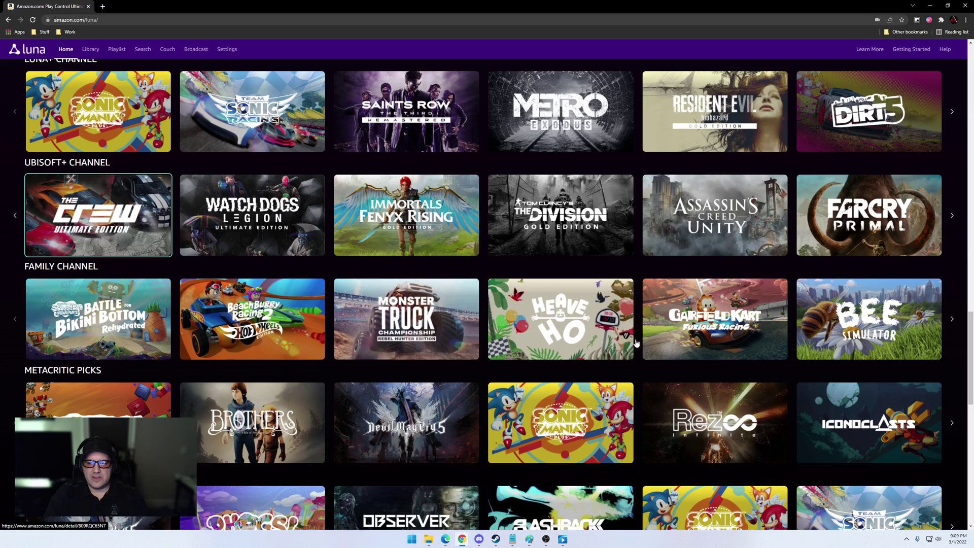
scroll(455, 384, "up", 12)
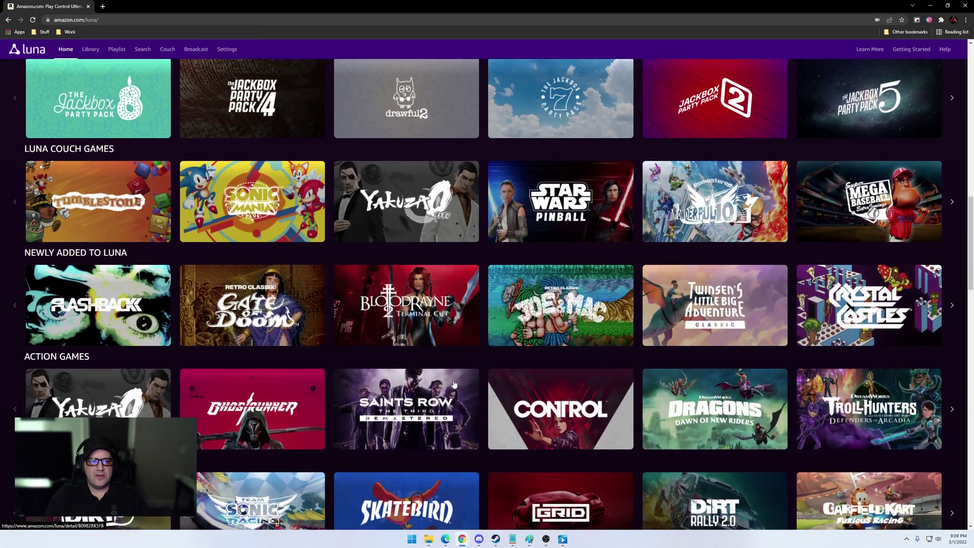
Open Luna's Broadcast page and start the broadcast setup with the linked Twitch account
scroll(454, 384, "up", 15)
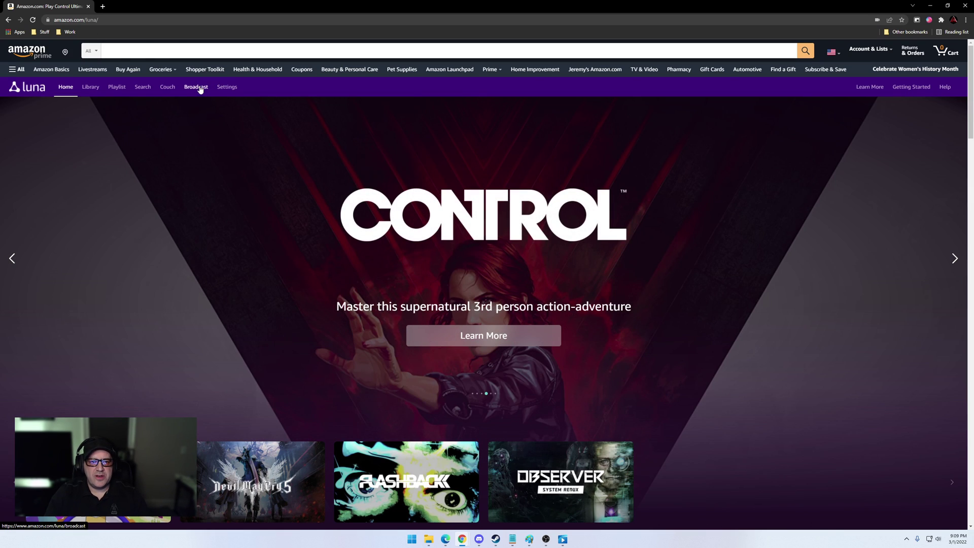
left_click(196, 87)
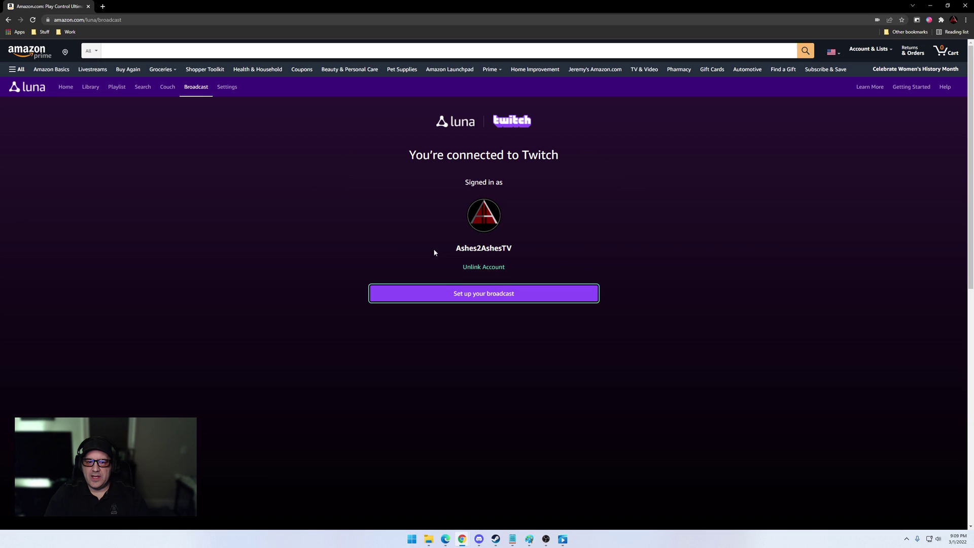
left_click(518, 298)
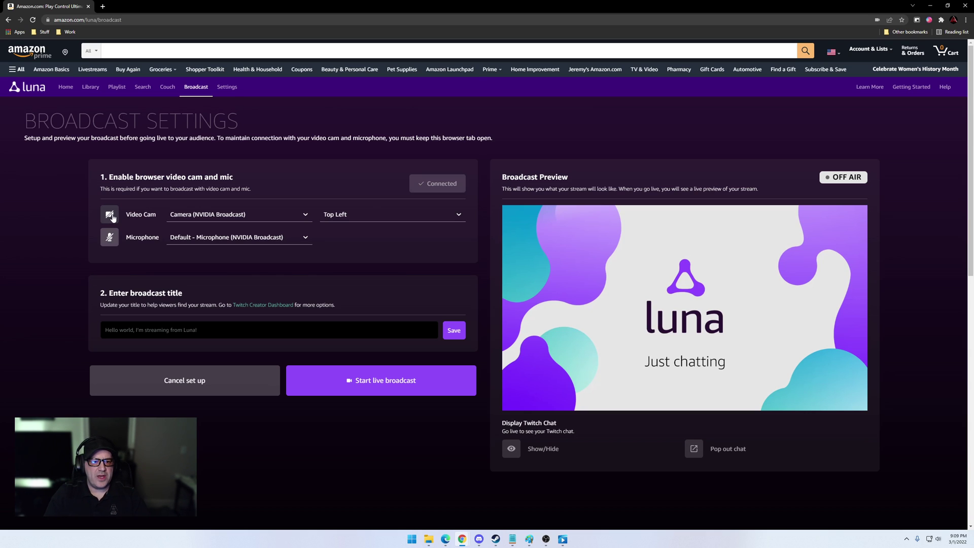
Try to enable the NVIDIA Broadcast camera, and switch the microphone on and back off
left_click(113, 217)
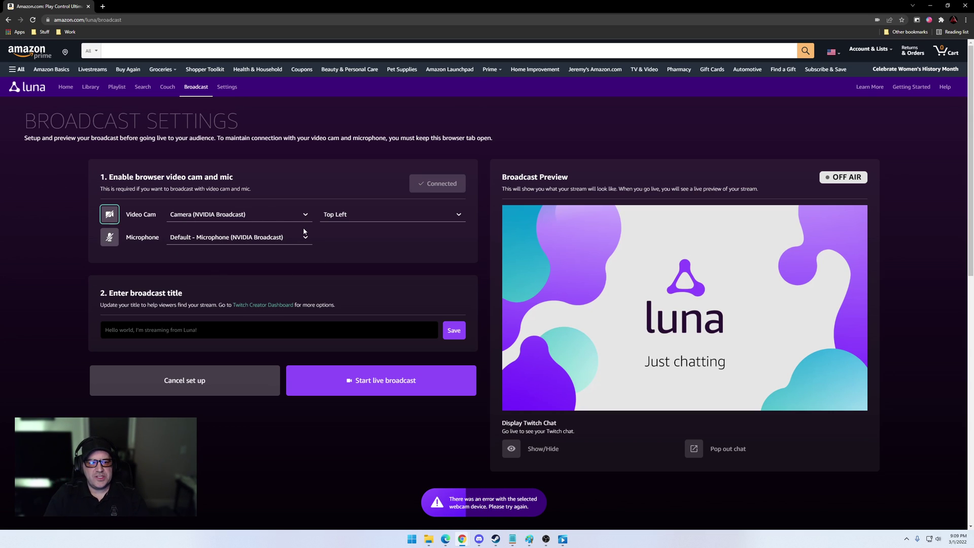
left_click(108, 236)
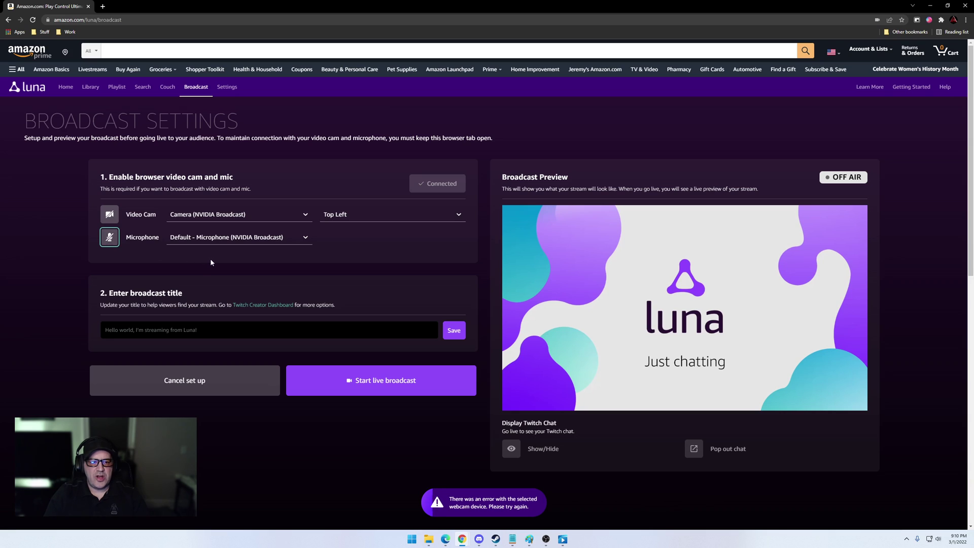
left_click(110, 237)
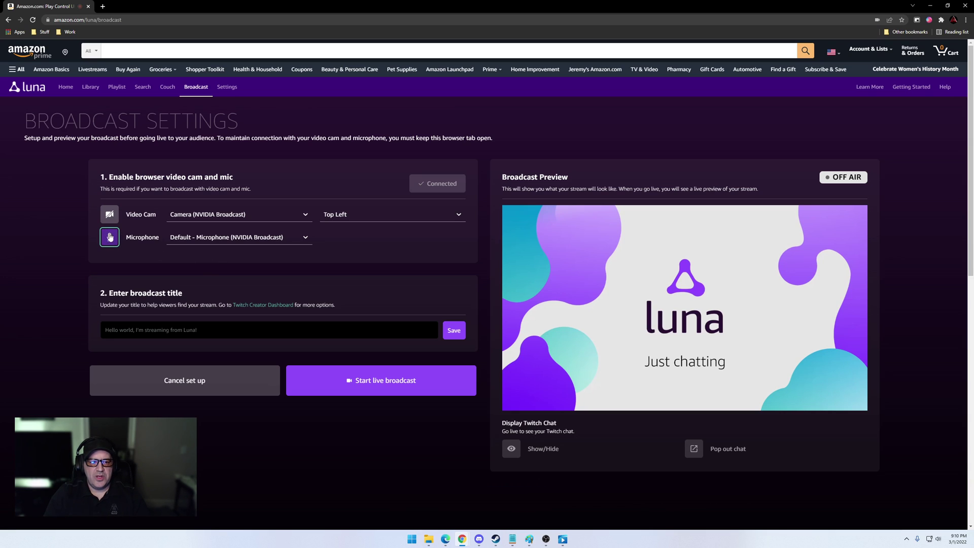
left_click(111, 238)
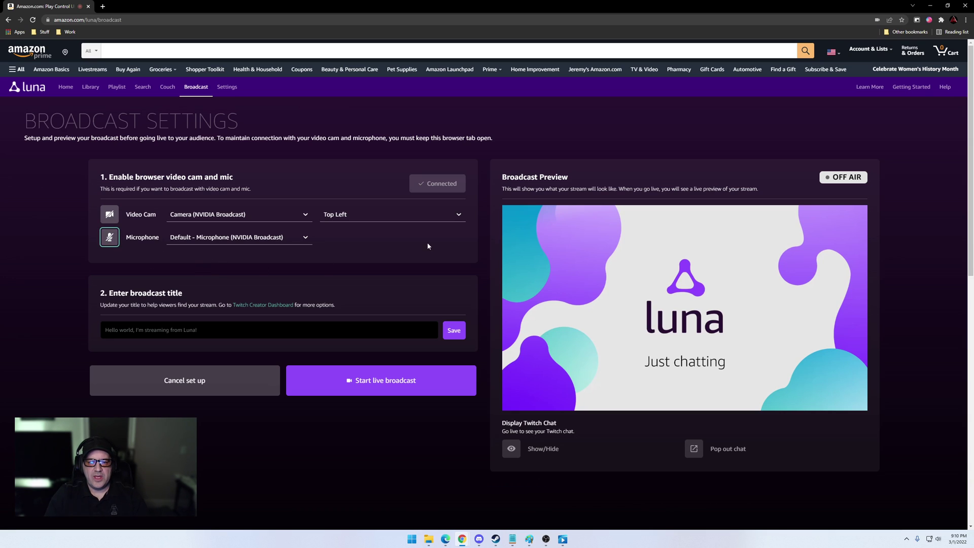
Position the video cam at Top Right and save the broadcast title "Quick vid test... no need to say hi, unless you want to"
left_click(457, 215)
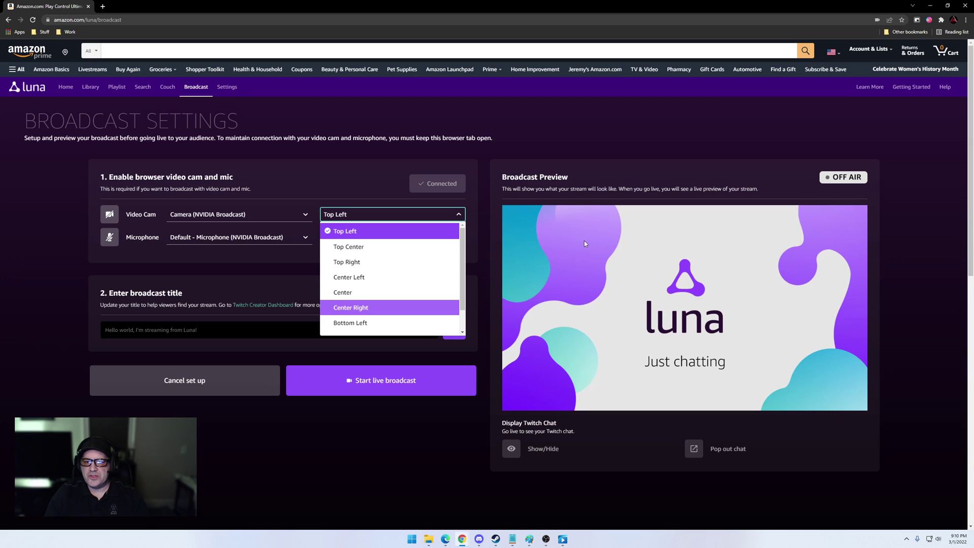
left_click(620, 238)
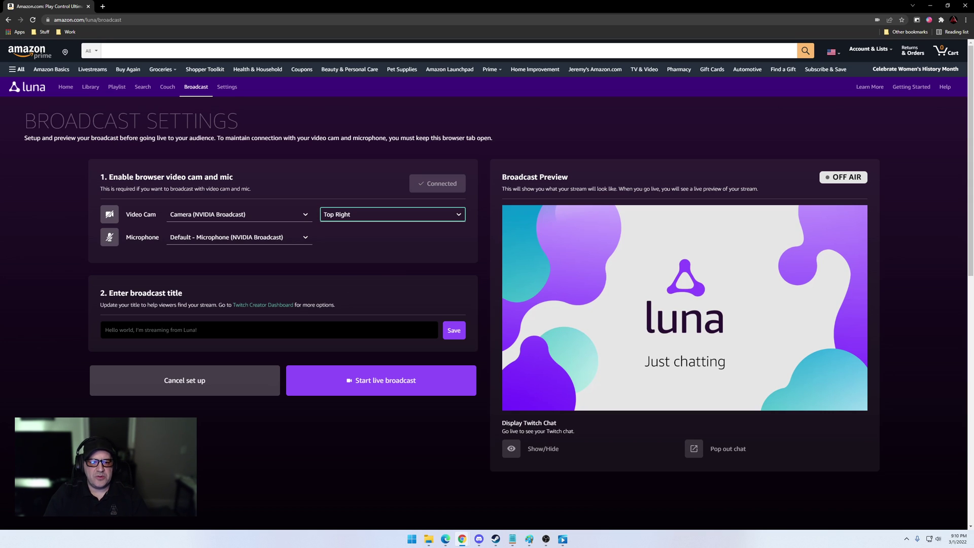
left_click(203, 330)
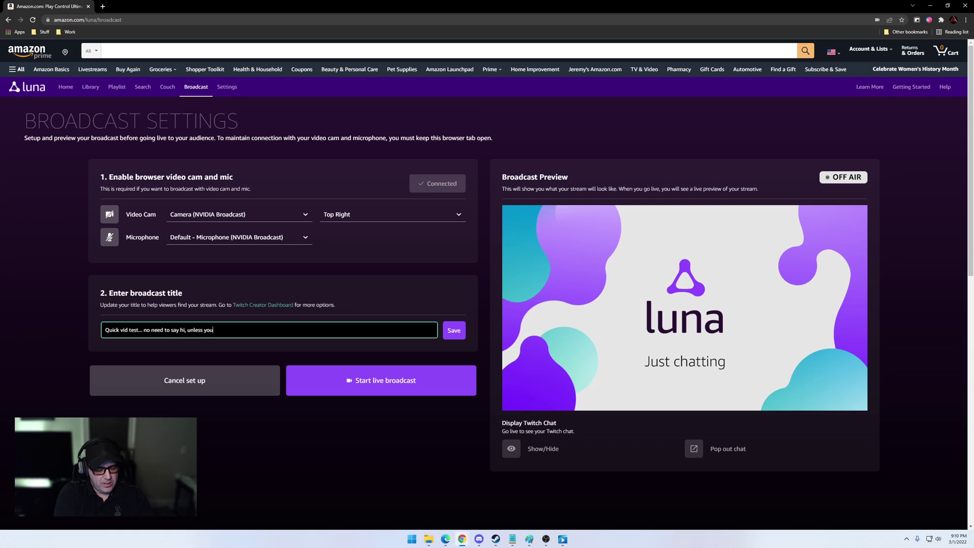
left_click(449, 333)
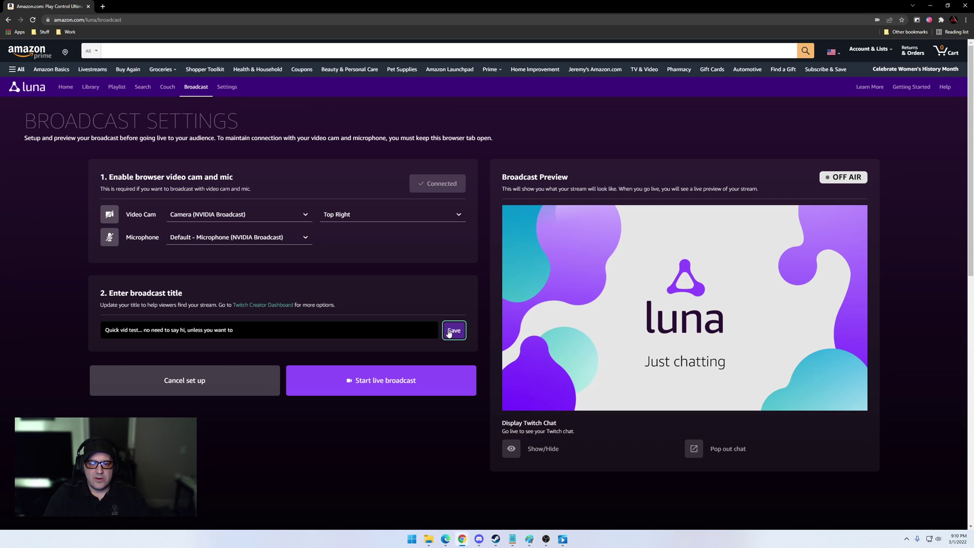
Start the live broadcast to Twitch, confirm going live, and close the floating Twitch Chat overlay
left_click(410, 383)
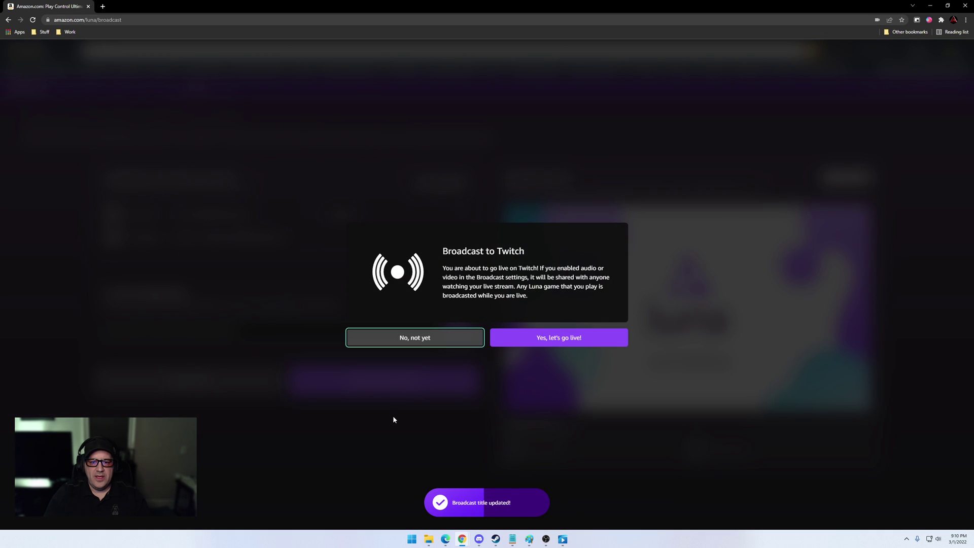
left_click(566, 338)
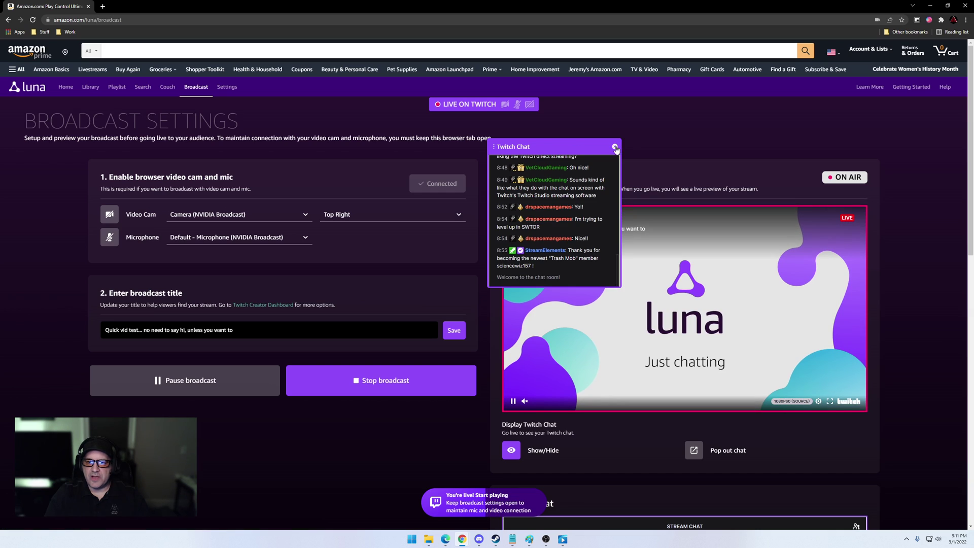
left_click(615, 147)
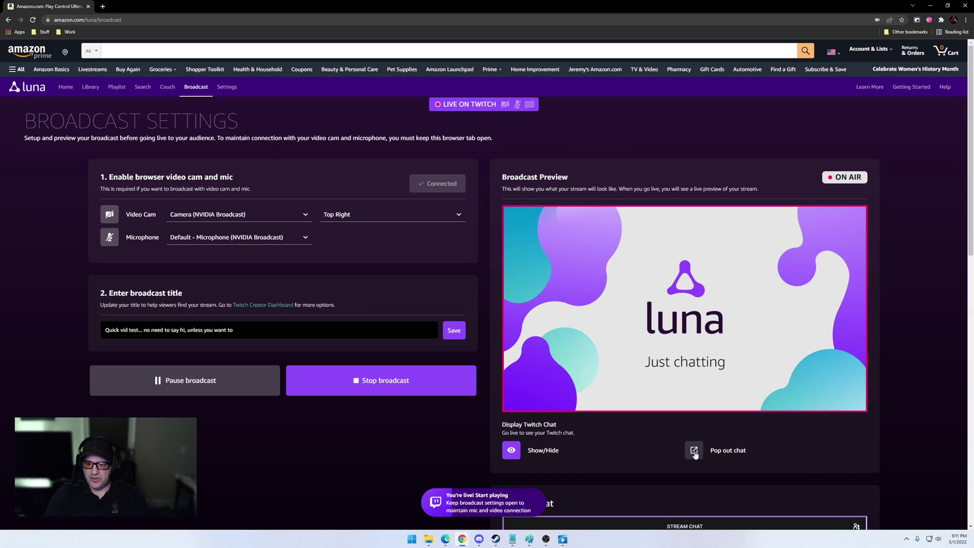
mouse_move(772, 293)
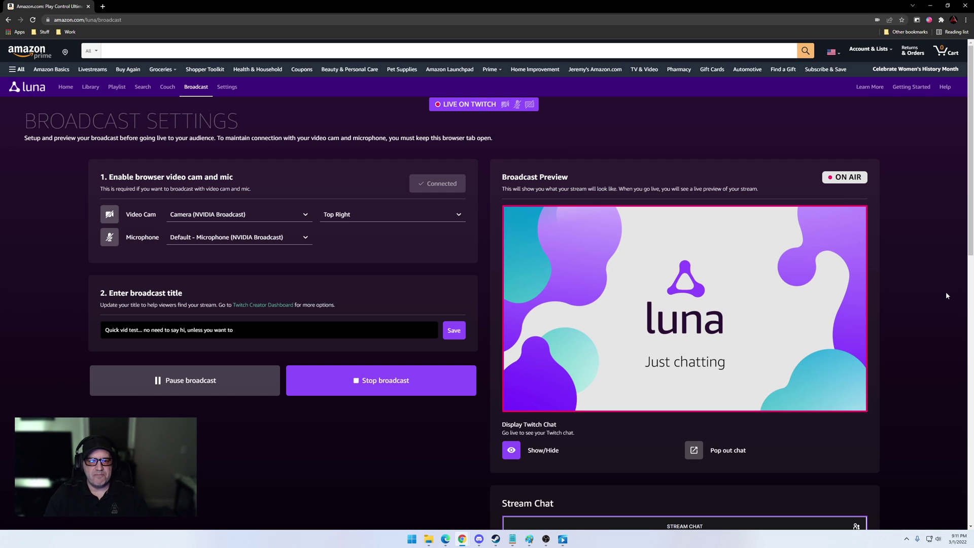
scroll(552, 470, "down", 3)
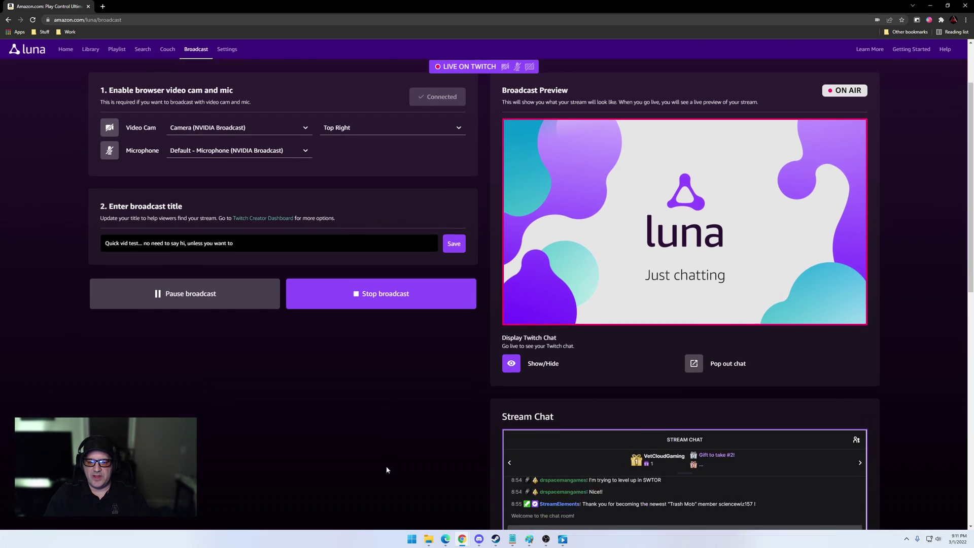
Review the live Broadcast page, including the video cam and mic settings, title, broadcast preview and Stream Chat
scroll(410, 395, "up", 1)
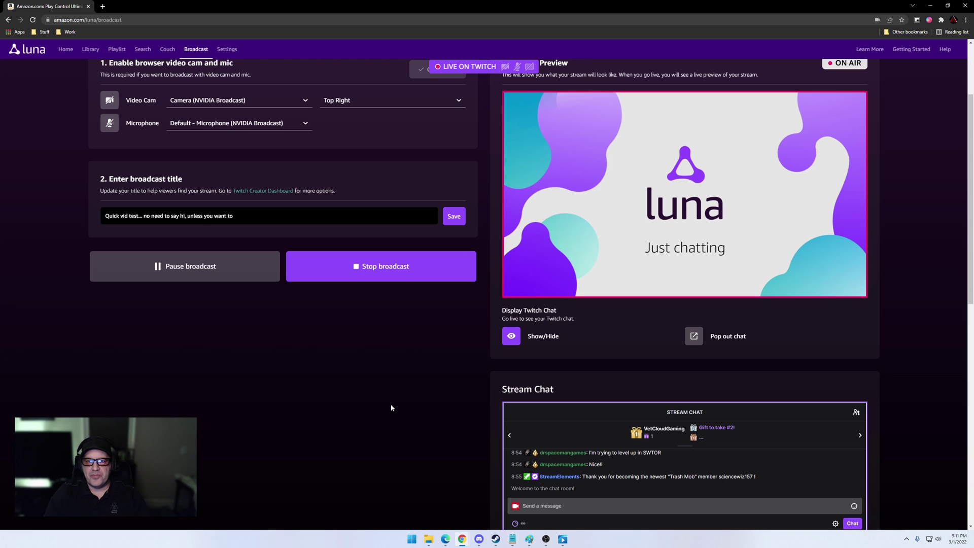
scroll(390, 407, "down", 1)
scroll(390, 407, "up", 1)
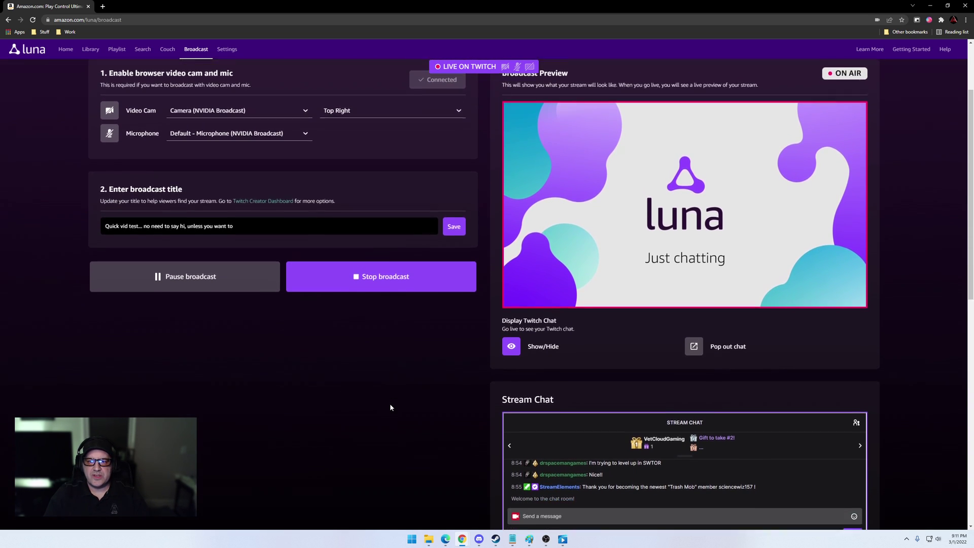
scroll(390, 406, "down", 1)
scroll(390, 406, "up", 1)
scroll(390, 407, "down", 1)
scroll(391, 406, "up", 1)
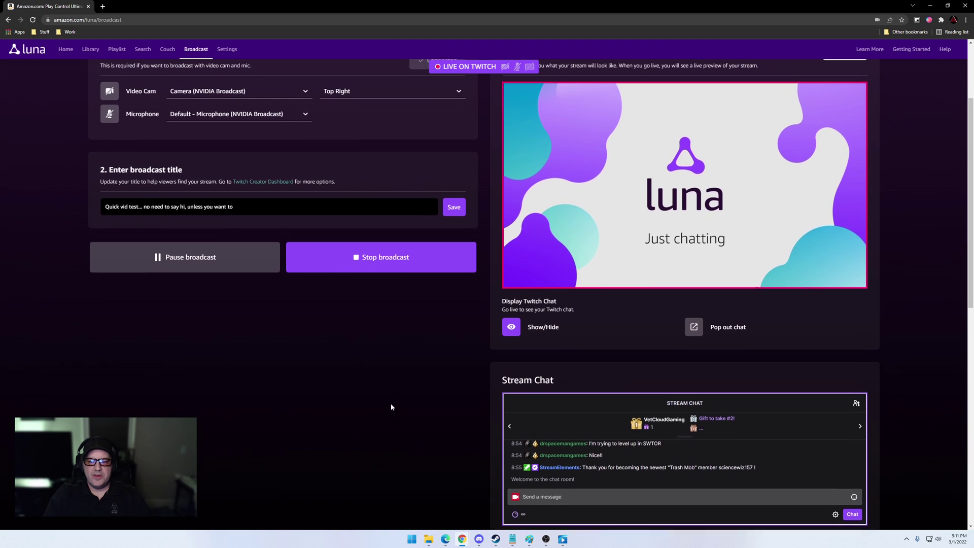
scroll(391, 407, "up", 1)
scroll(393, 407, "down", 1)
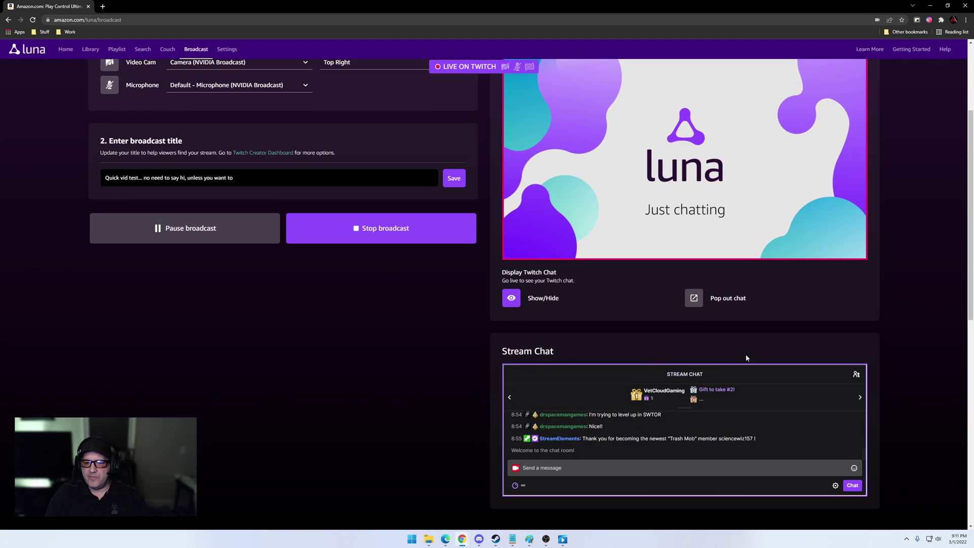
scroll(354, 400, "up", 3)
scroll(355, 405, "down", 1)
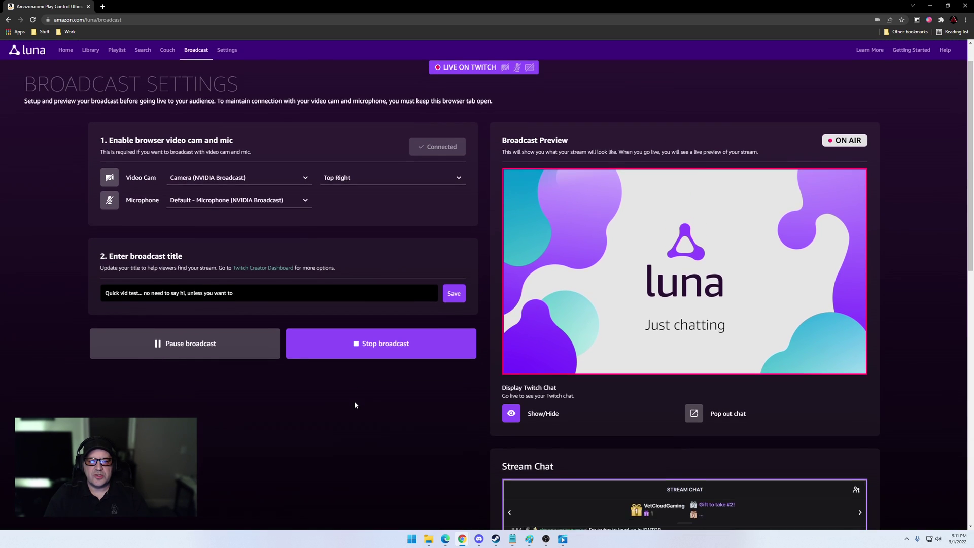
scroll(365, 408, "down", 1)
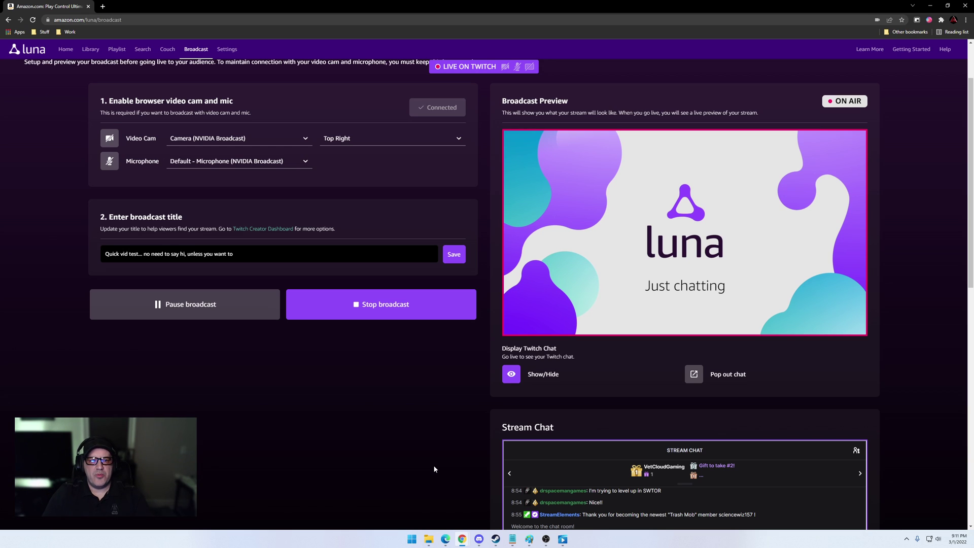
Switch to the Luna home window and launch Control Ultimate Edition from the Continue Playing row
mouse_move(462, 538)
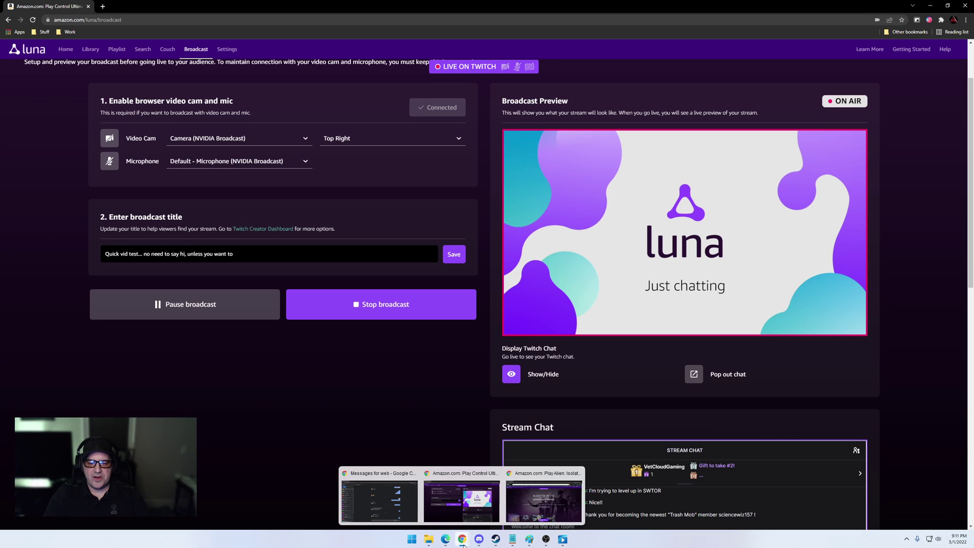
left_click(524, 500)
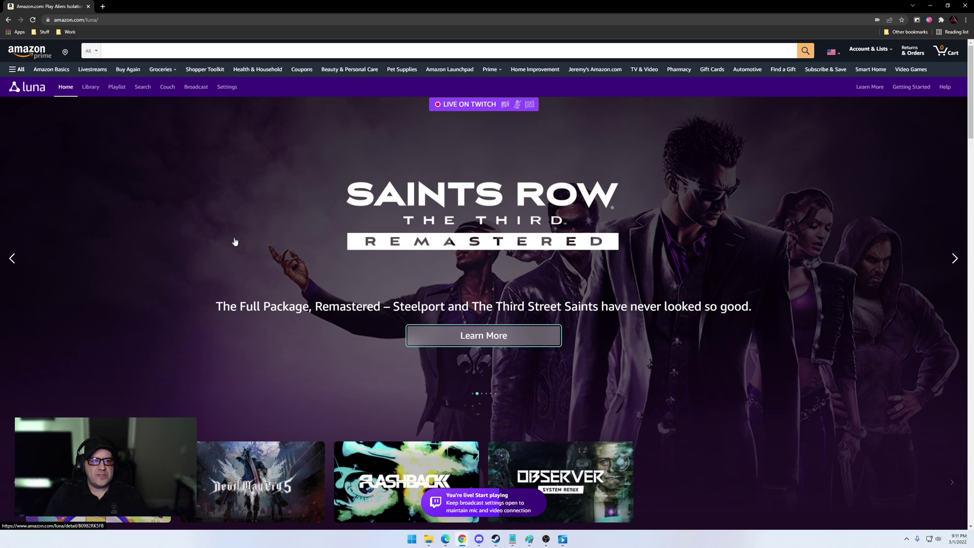
scroll(273, 347, "down", 2)
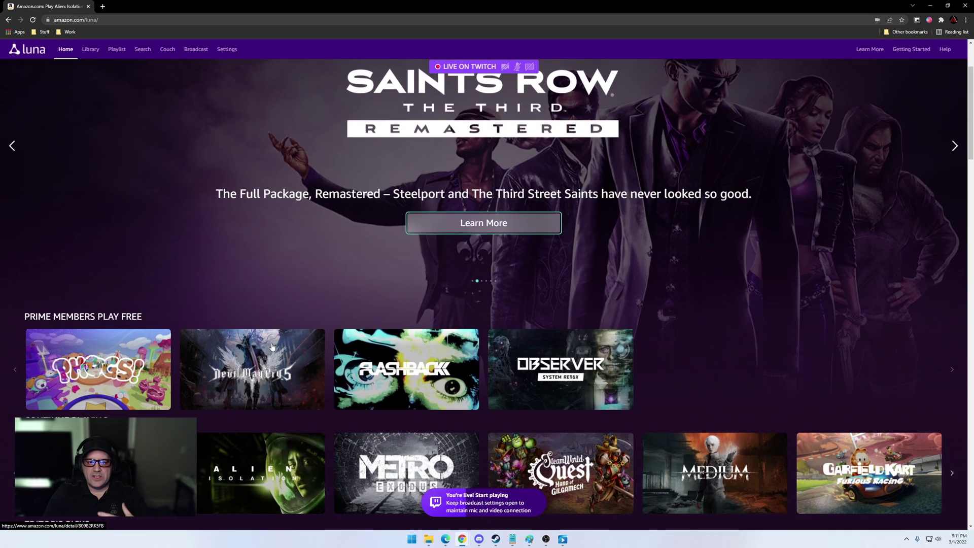
scroll(273, 272, "up", 1)
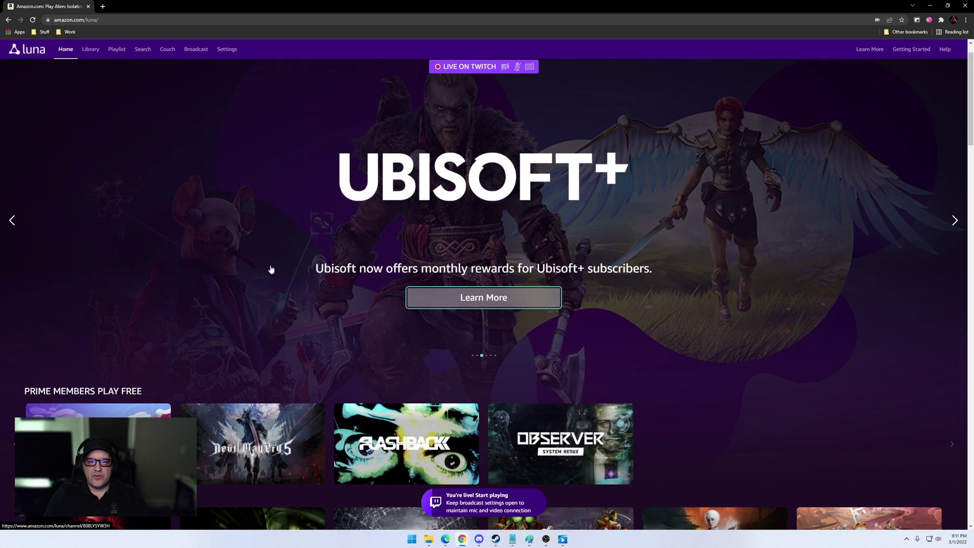
scroll(272, 271, "down", 2)
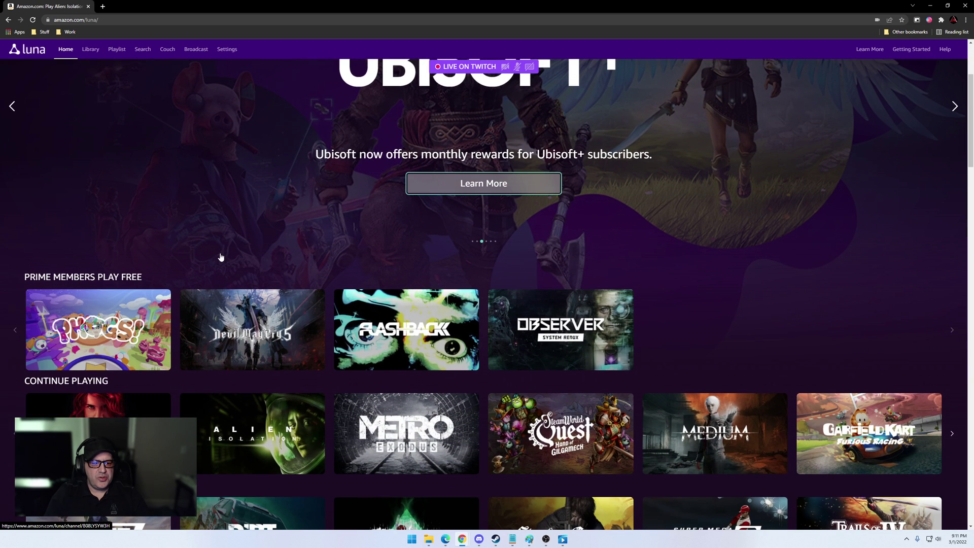
scroll(221, 257, "down", 1)
left_click(115, 343)
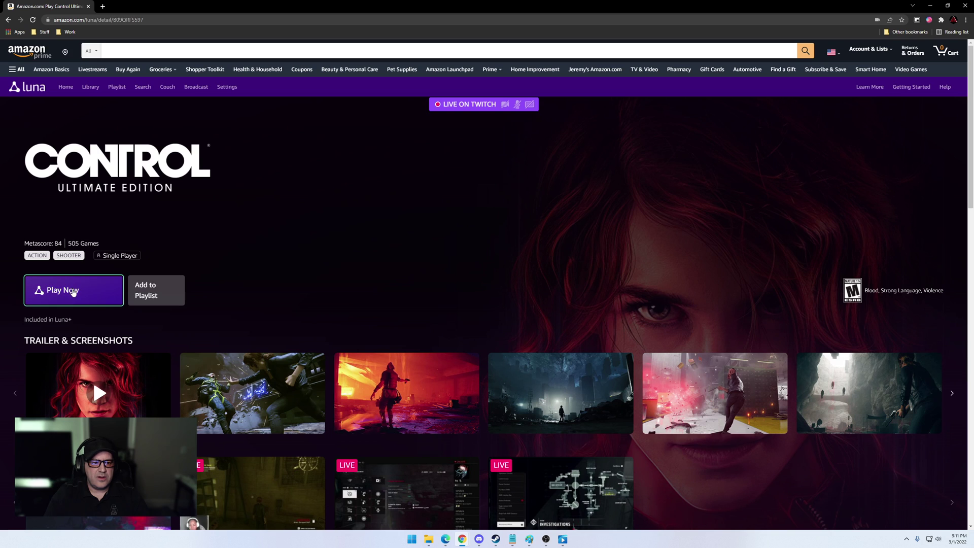
left_click(71, 290)
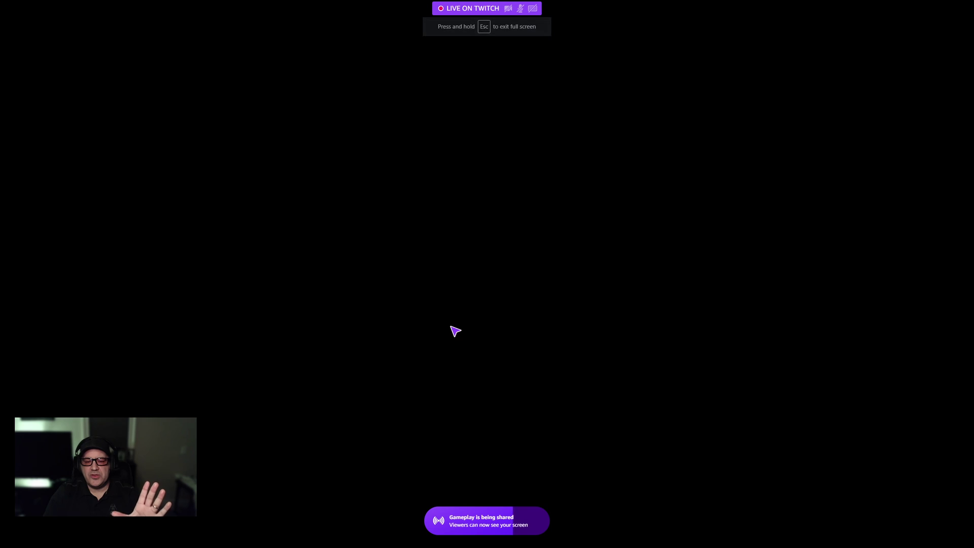
Return to the Broadcast page, check the video cam position choices keeping Top Right, and view the game in the broadcast preview
key("Escape")
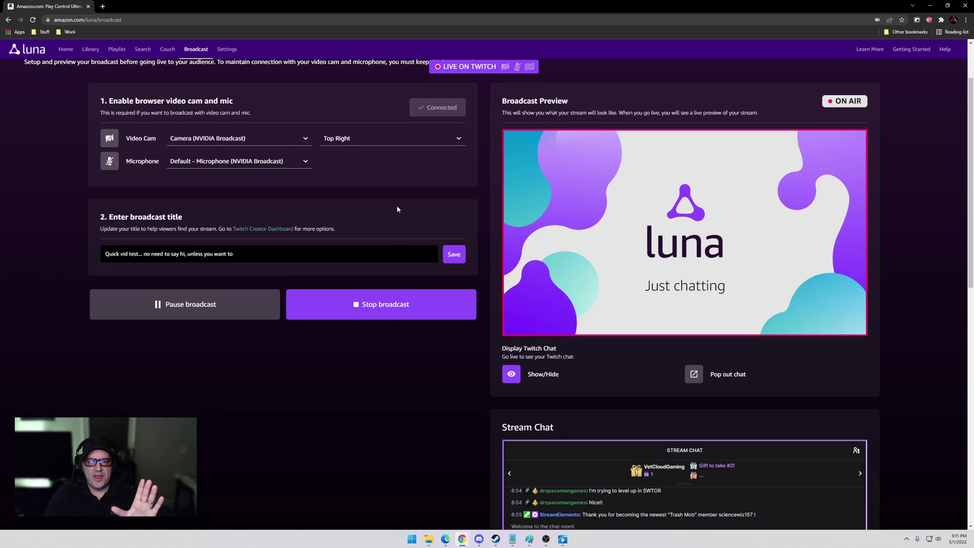
left_click(459, 139)
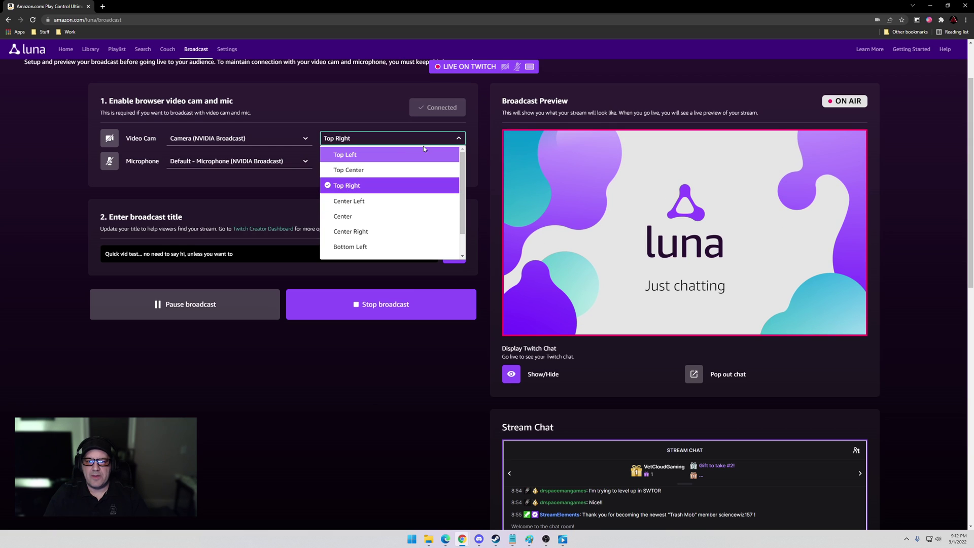
left_click(385, 186)
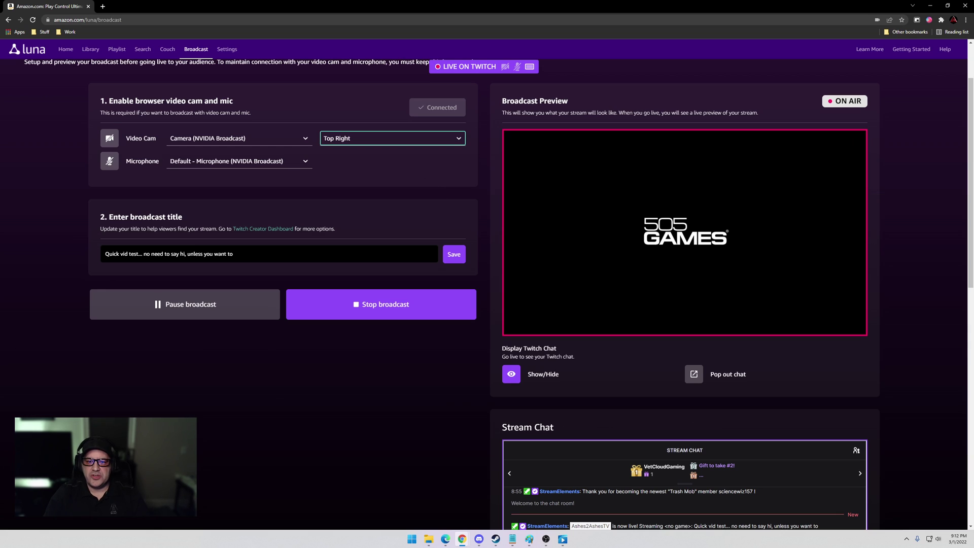
mouse_move(591, 227)
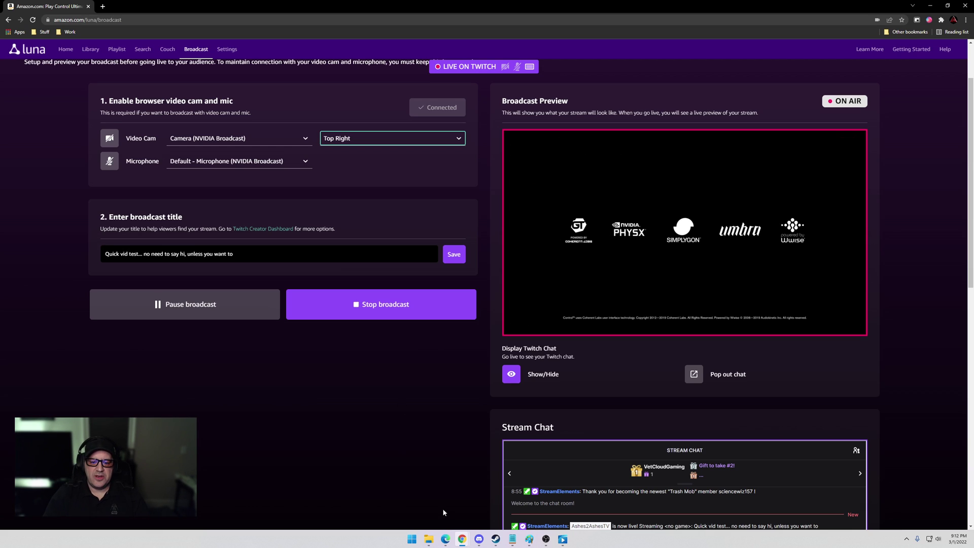
Switch back to the running game and open Broadcast Options in Luna's in-game overlay
mouse_move(461, 539)
left_click(531, 504)
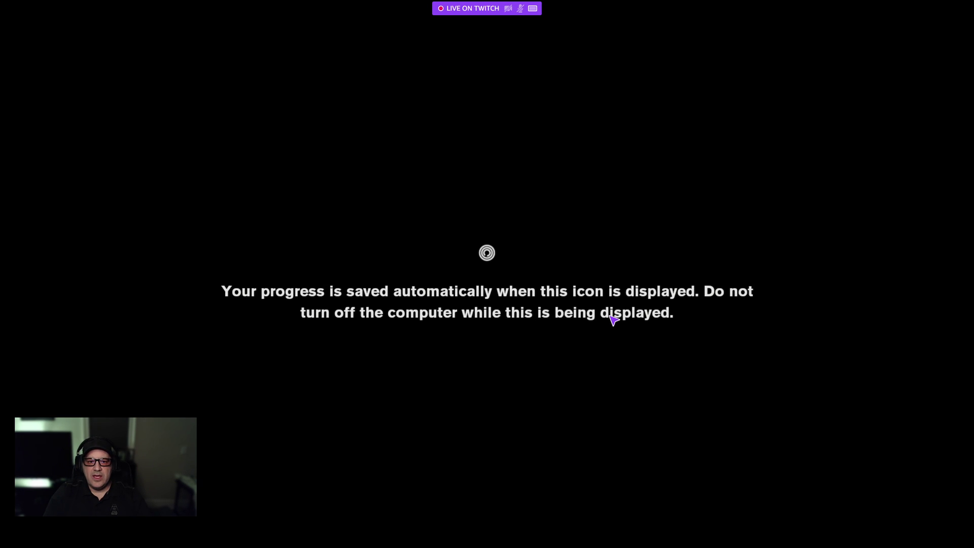
key("Escape")
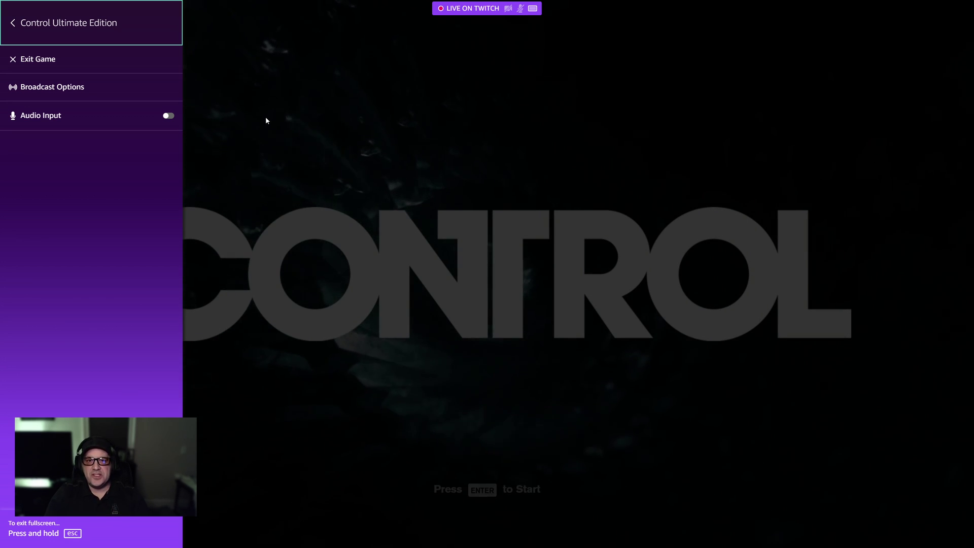
left_click(129, 87)
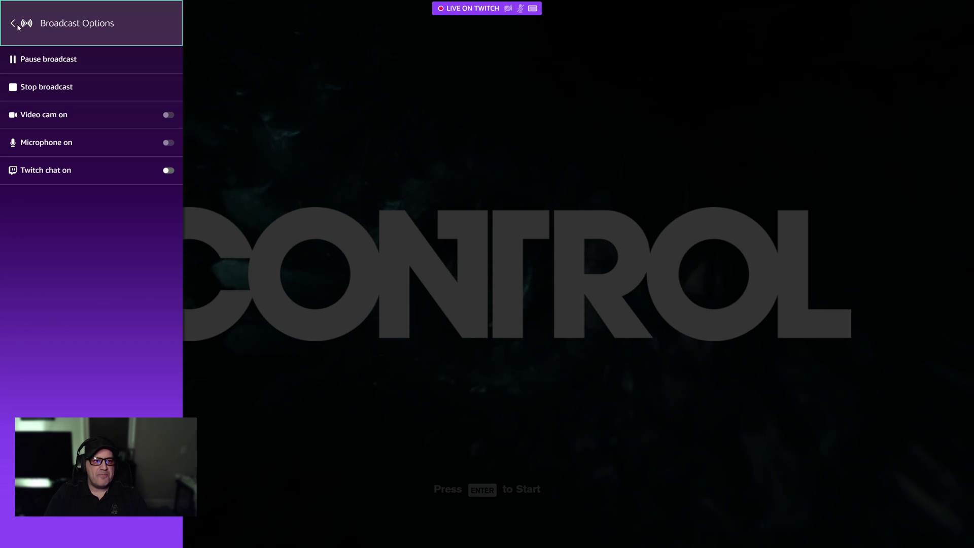
left_click(120, 34)
left_click(113, 92)
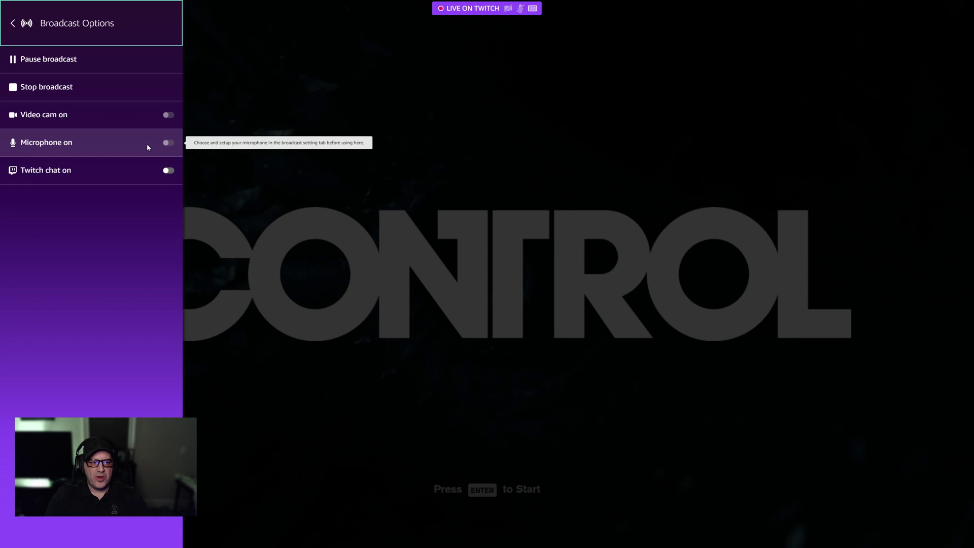
Turn on the Twitch chat overlay and move it to the upper-right corner of the game
left_click(168, 170)
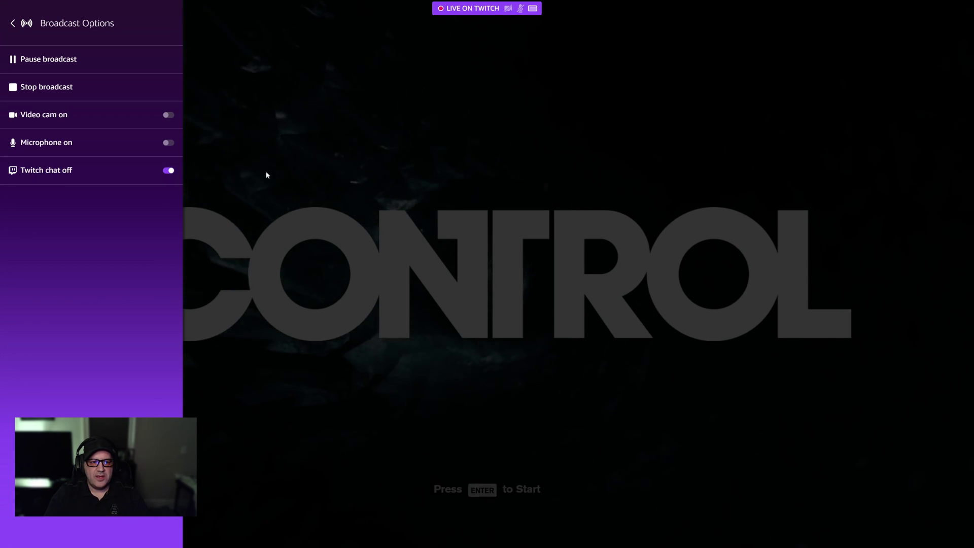
left_click(332, 187)
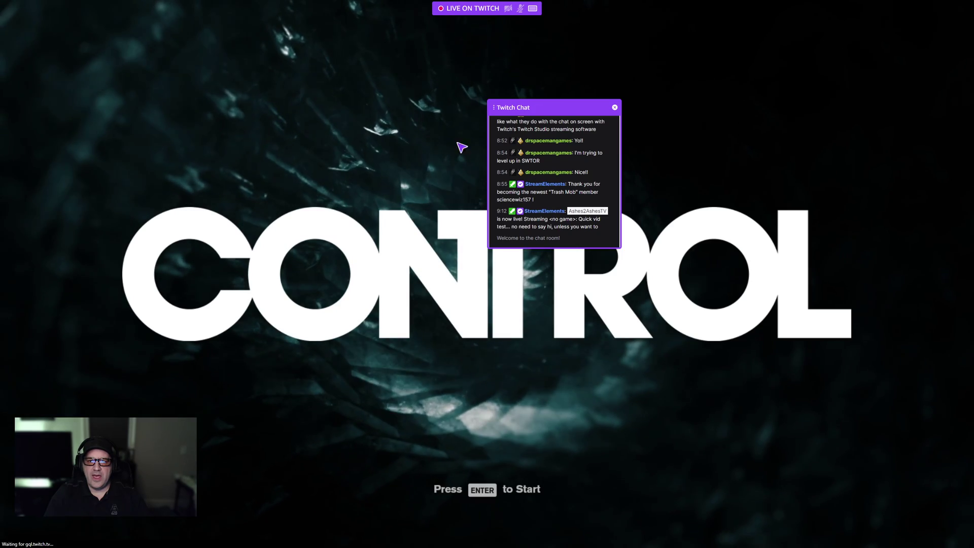
left_click_drag(553, 107, 901, 16)
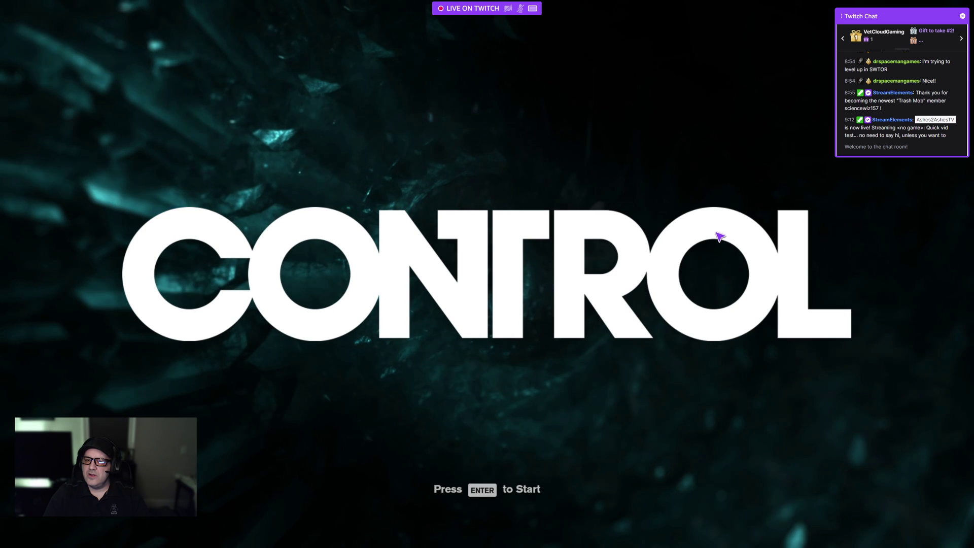
Start Control, continue the saved game, and walk the character forward towards the Board Room stairs
key("Return")
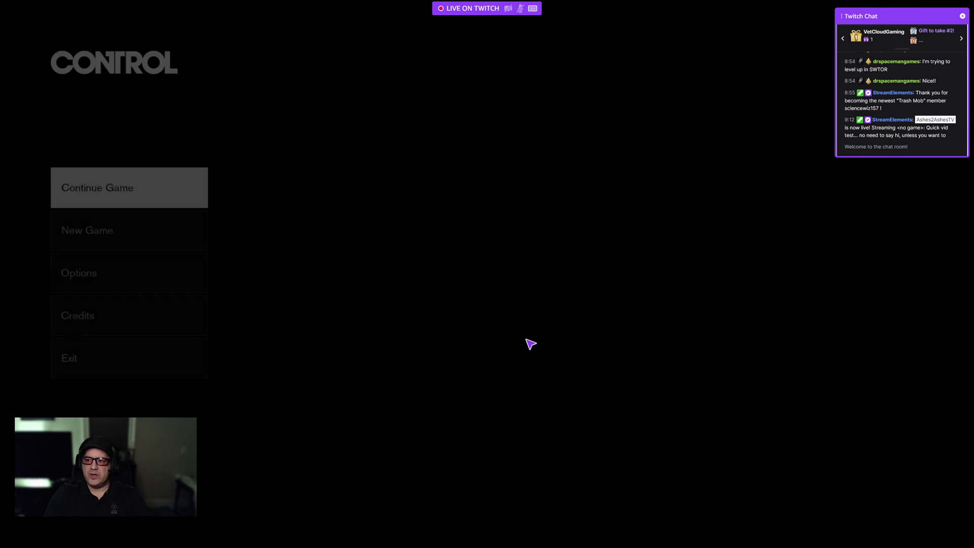
left_click(152, 197)
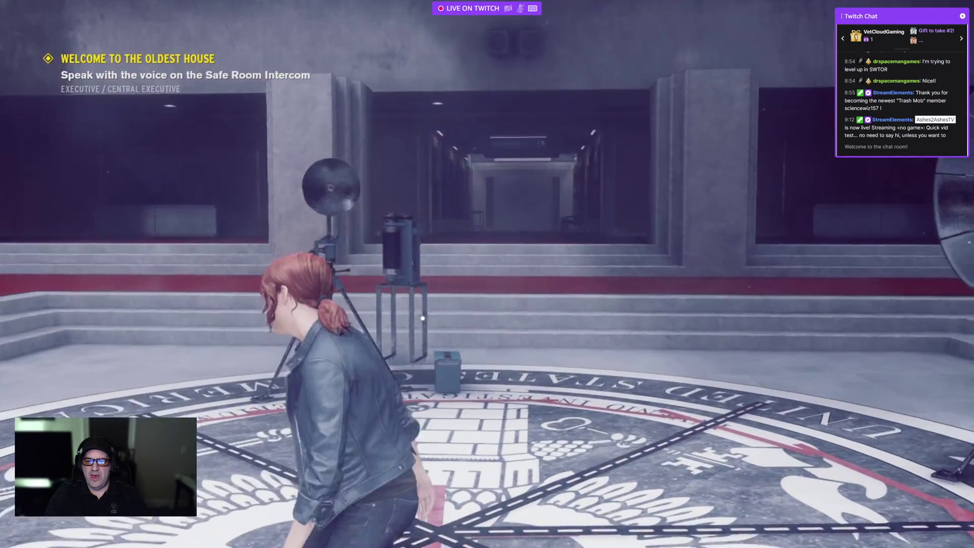
key("w")
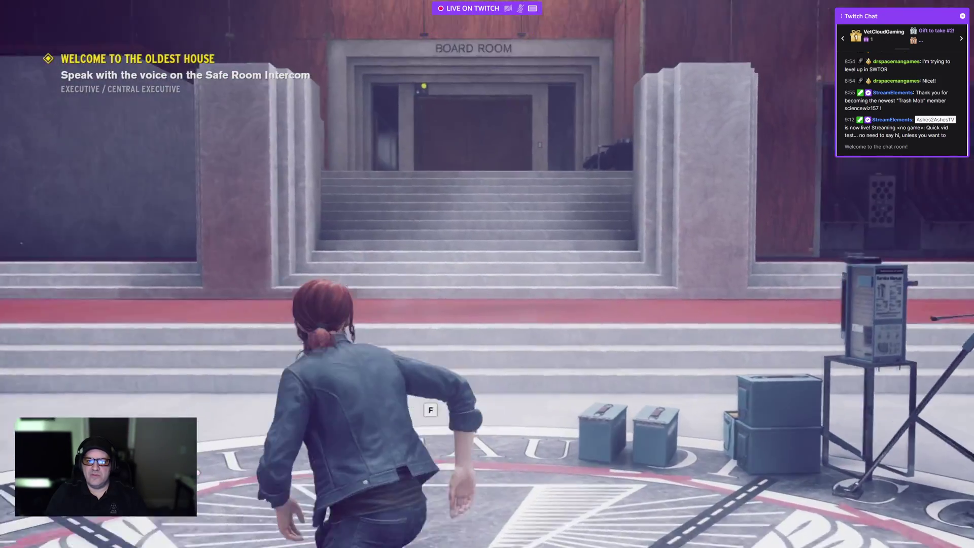
key("w")
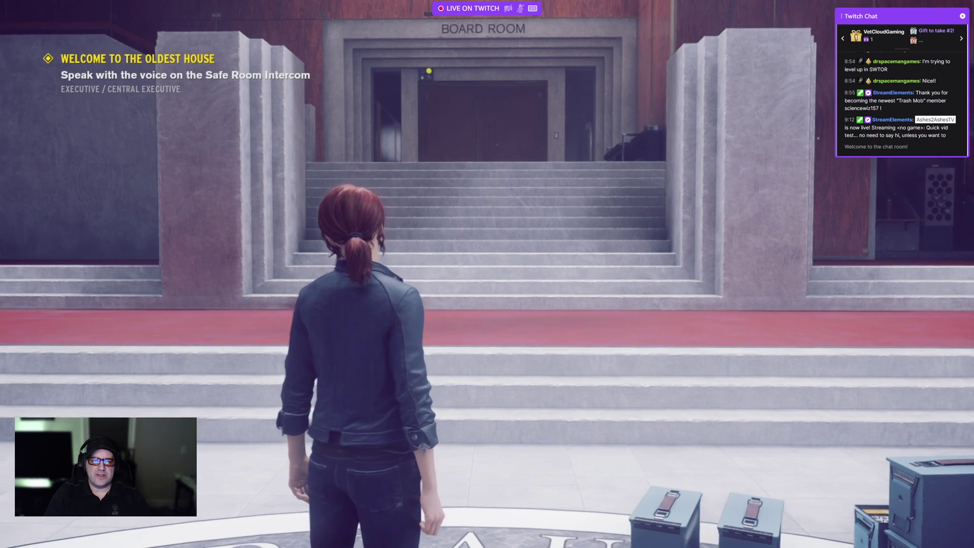
Switch to the Broadcast page and examine the live gameplay preview and the Stream Chat
key("alt+Tab")
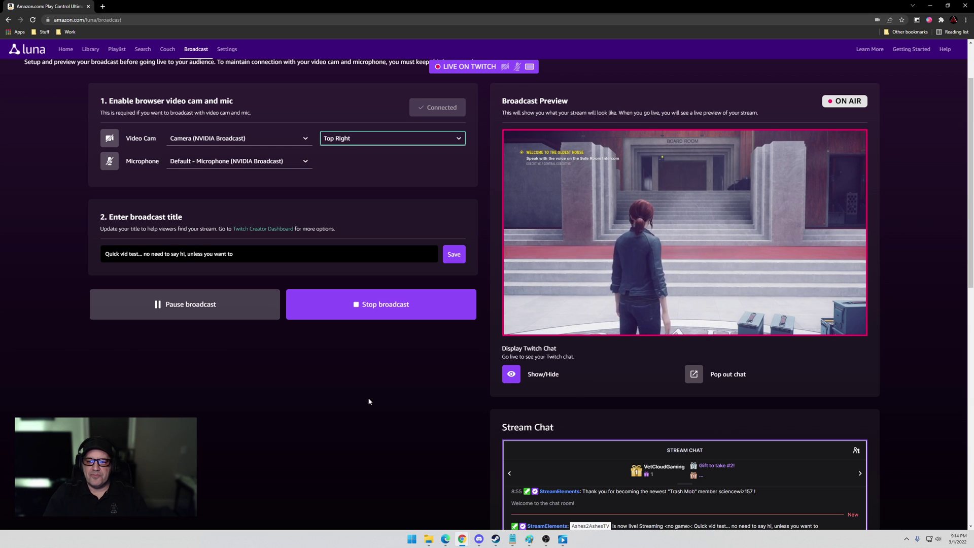
scroll(369, 399, "down", 2)
scroll(369, 400, "up", 2)
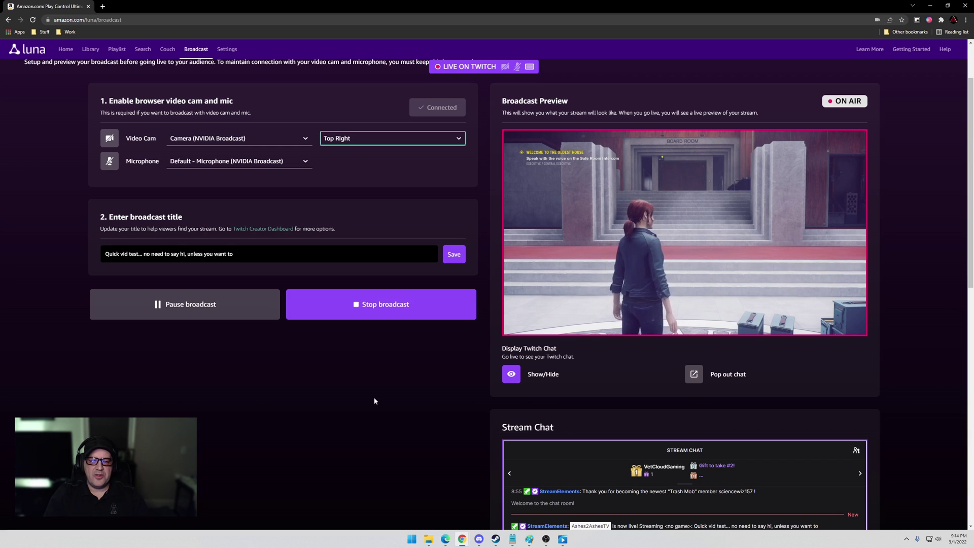
scroll(378, 405, "down", 2)
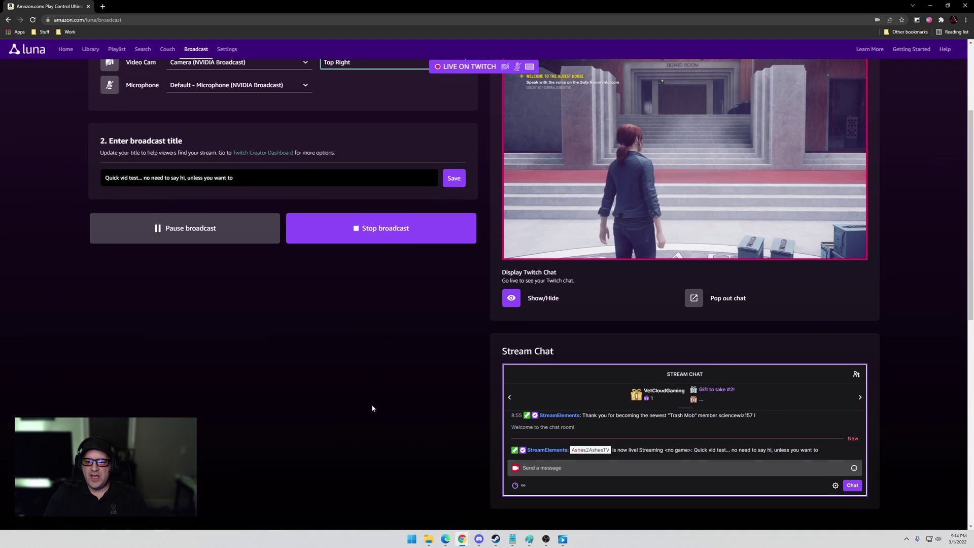
scroll(372, 407, "up", 1)
scroll(372, 408, "up", 1)
scroll(371, 408, "down", 1)
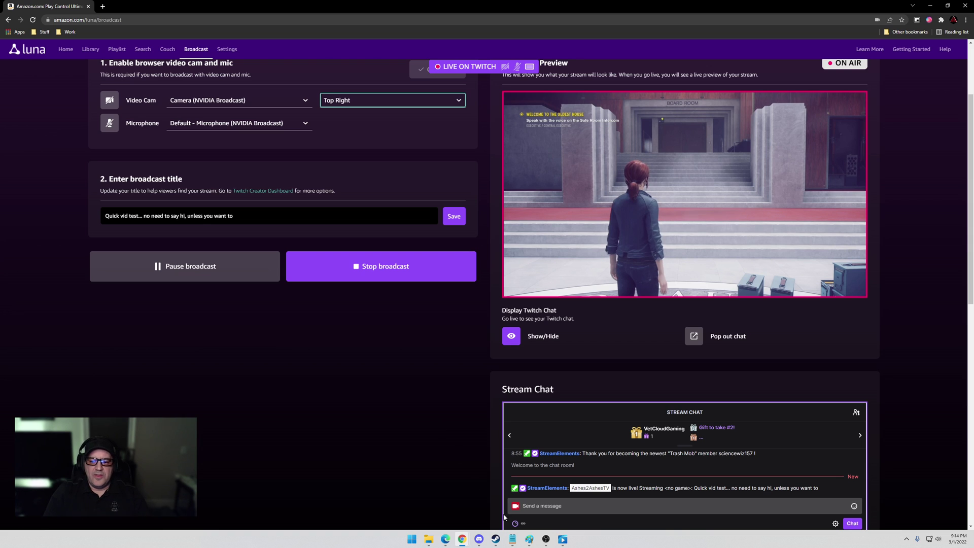
Switch back to the Control game window and resume moving the character in front of the Board Room stairs
mouse_move(462, 539)
left_click(545, 497)
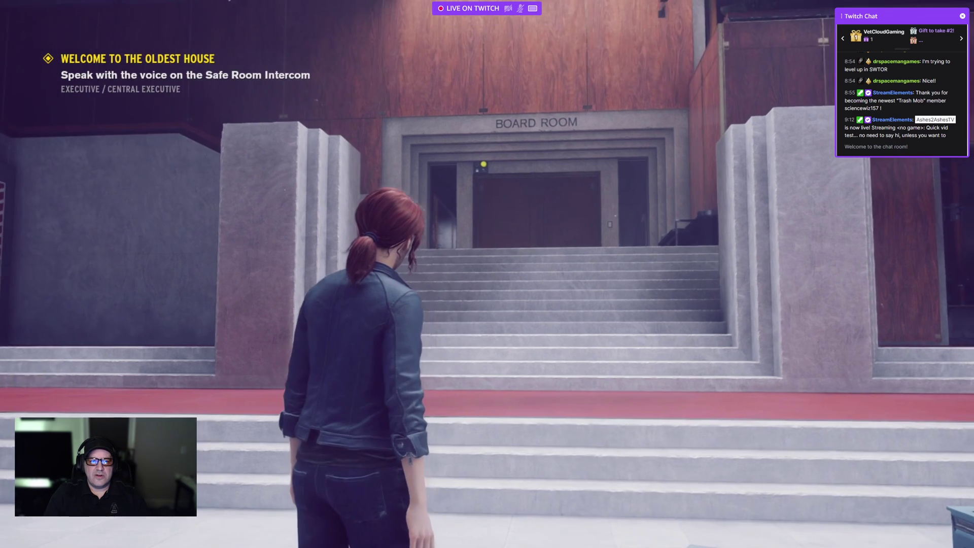
key("w")
key("w")
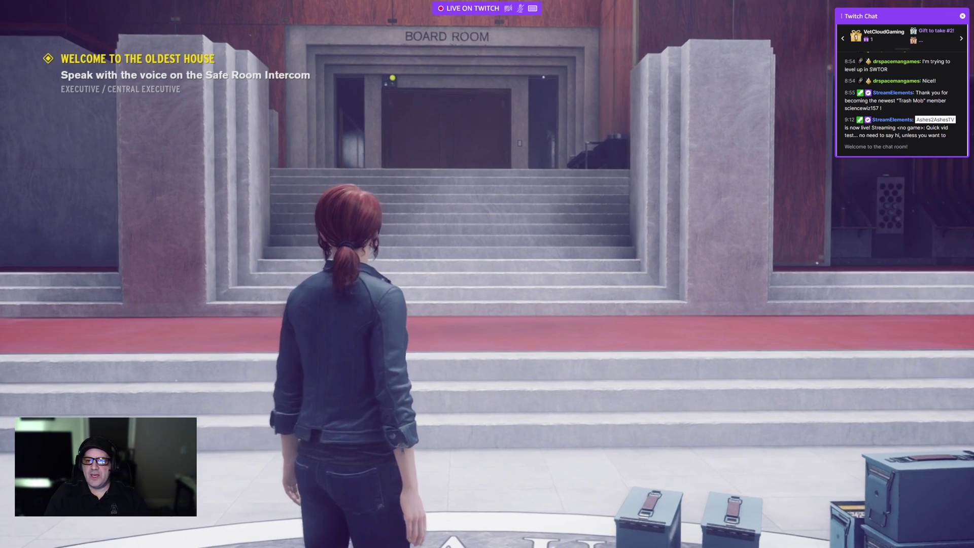